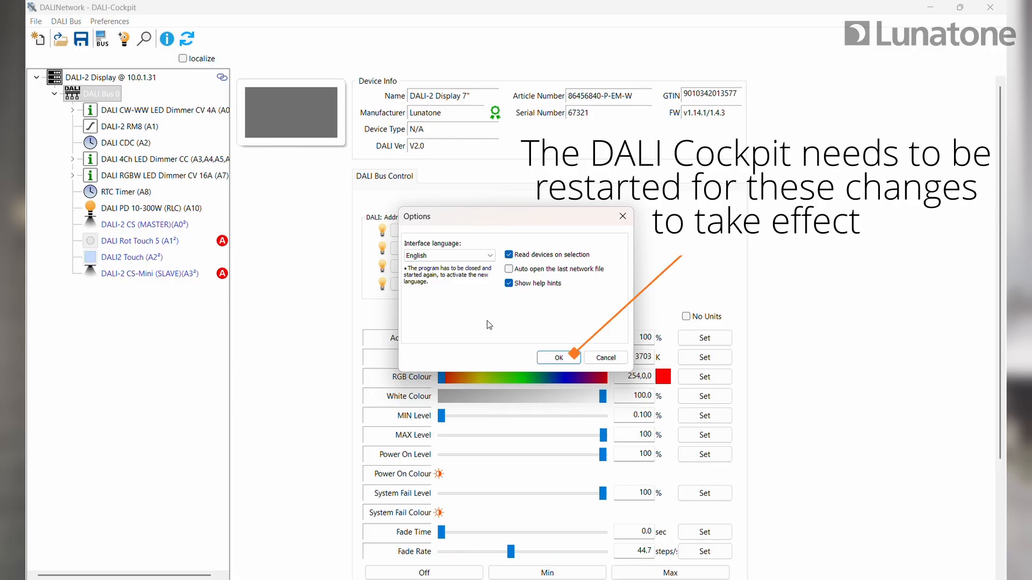
Step: Confirm the program options with devices read on selection and help hints enabled
{"action": "left_click", "coordinate": [548, 359]}
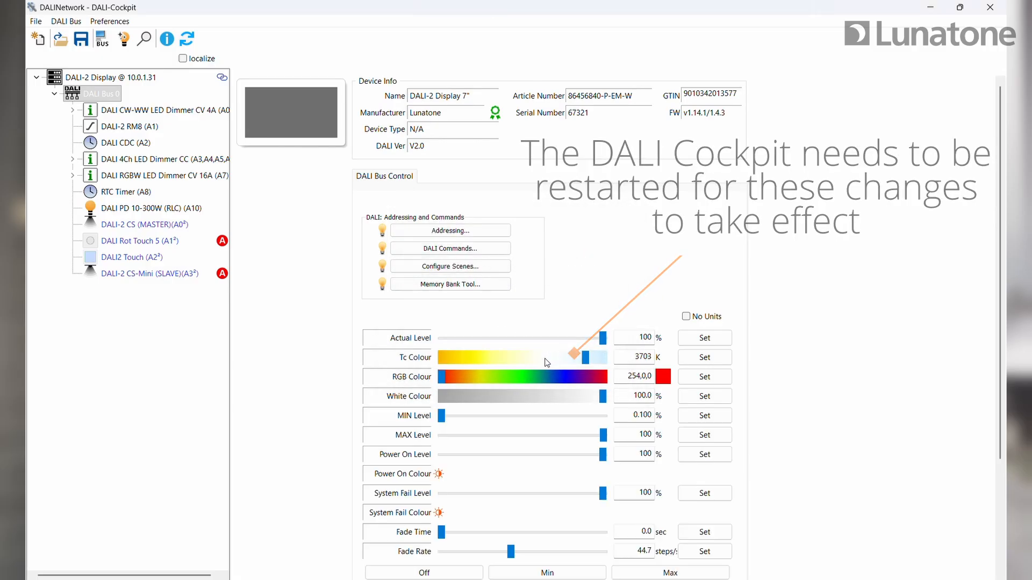
{"action": "left_click", "coordinate": [164, 224]}
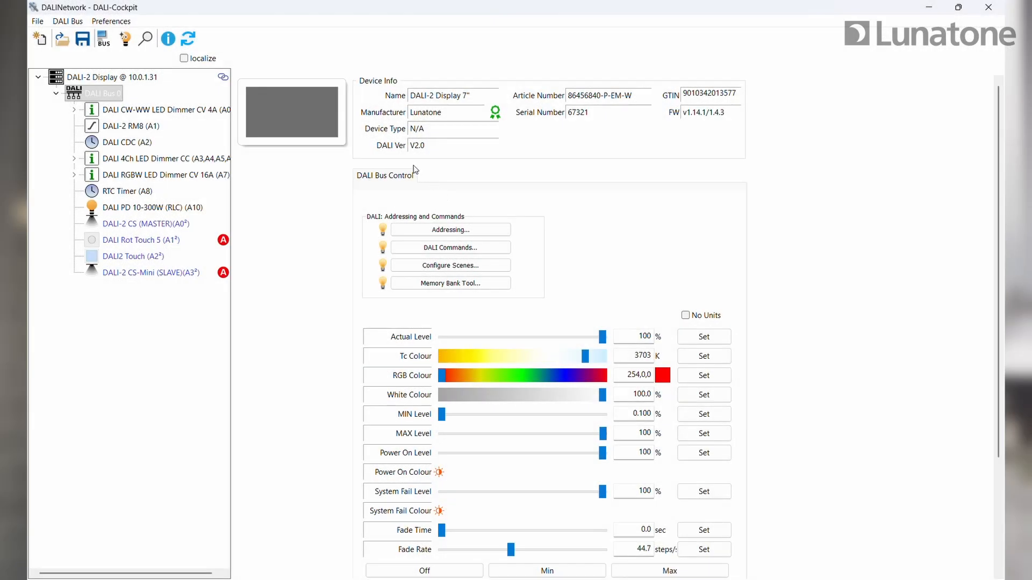
Step: Read all devices on the DALI bus, with the refresh of already read devices enabled
{"action": "left_click", "coordinate": [64, 22]}
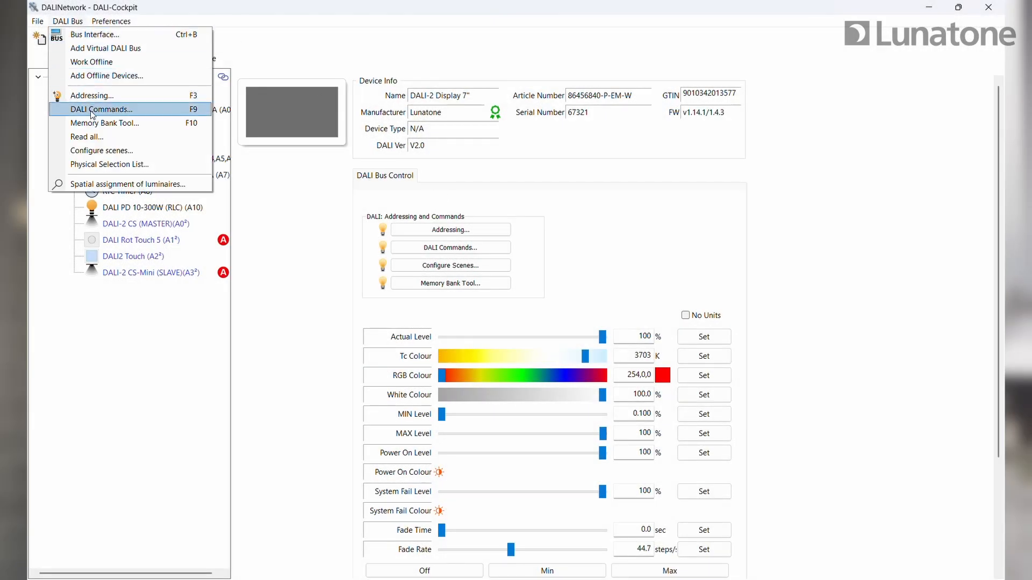
{"action": "left_click", "coordinate": [99, 136]}
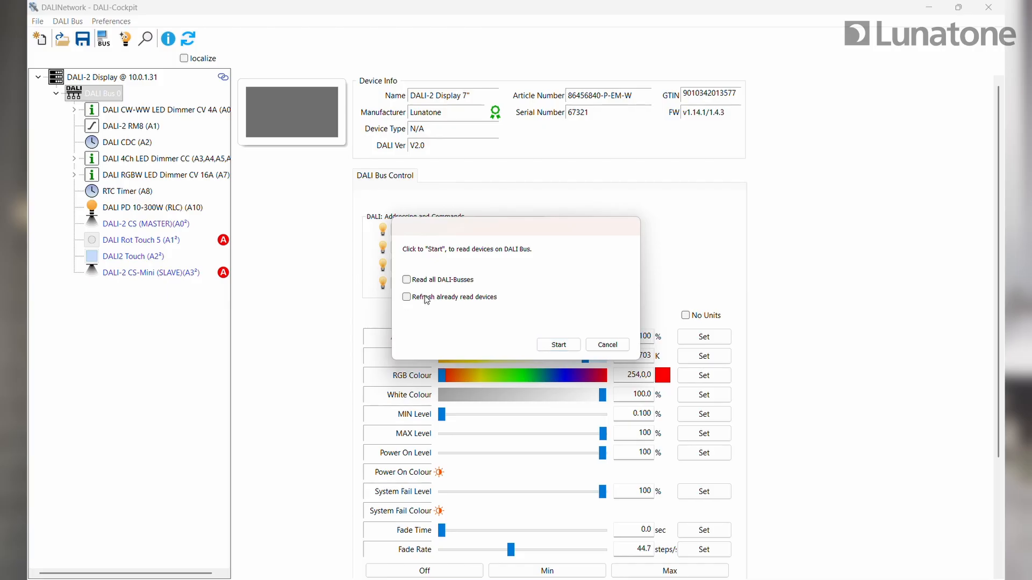
{"action": "left_click", "coordinate": [427, 298]}
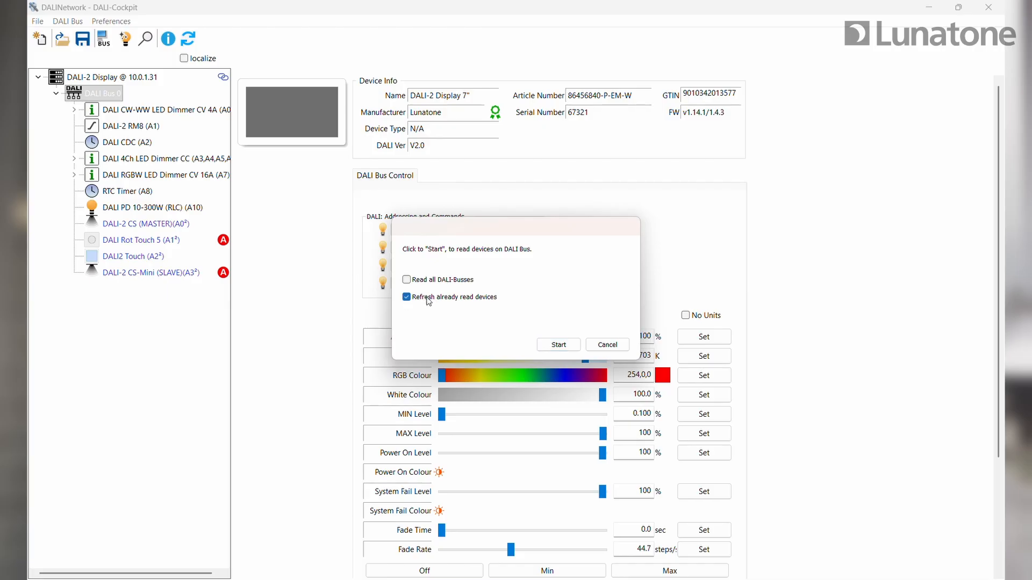
{"action": "left_click", "coordinate": [554, 344]}
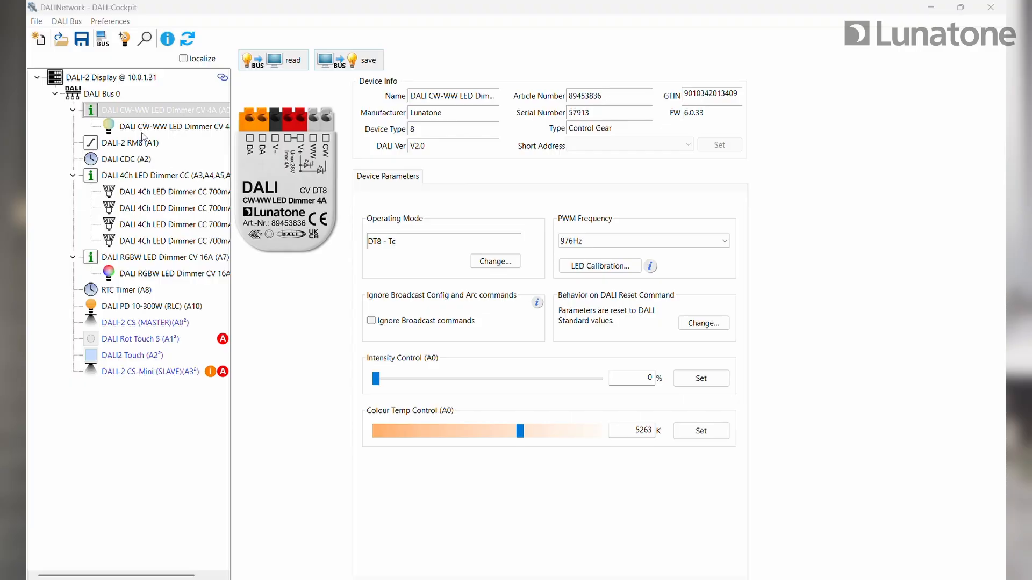
Step: Add a new group to DALI Bus 0
{"action": "left_click", "coordinate": [104, 94]}
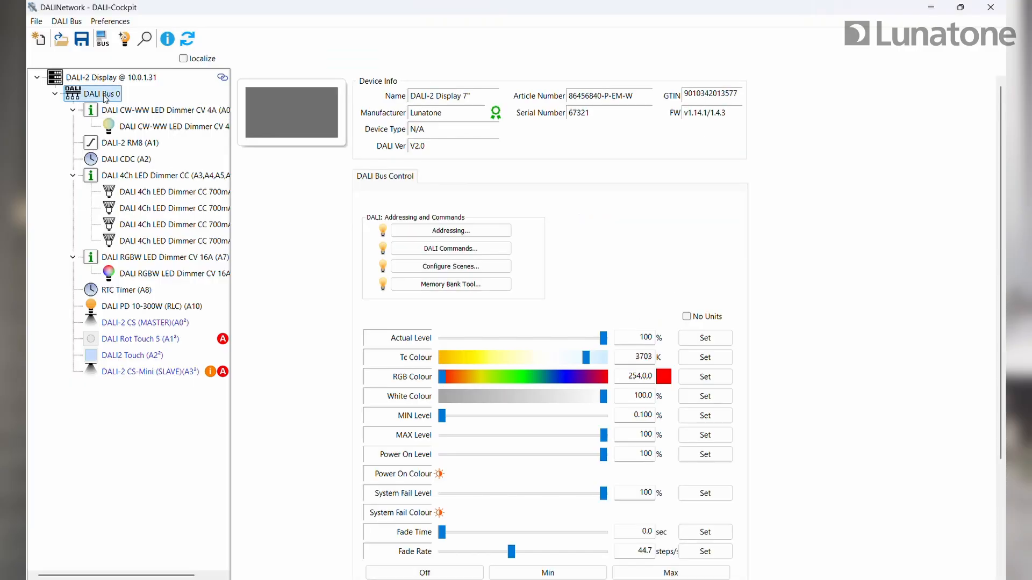
{"action": "right_click", "coordinate": [105, 95]}
{"action": "left_click", "coordinate": [145, 124]}
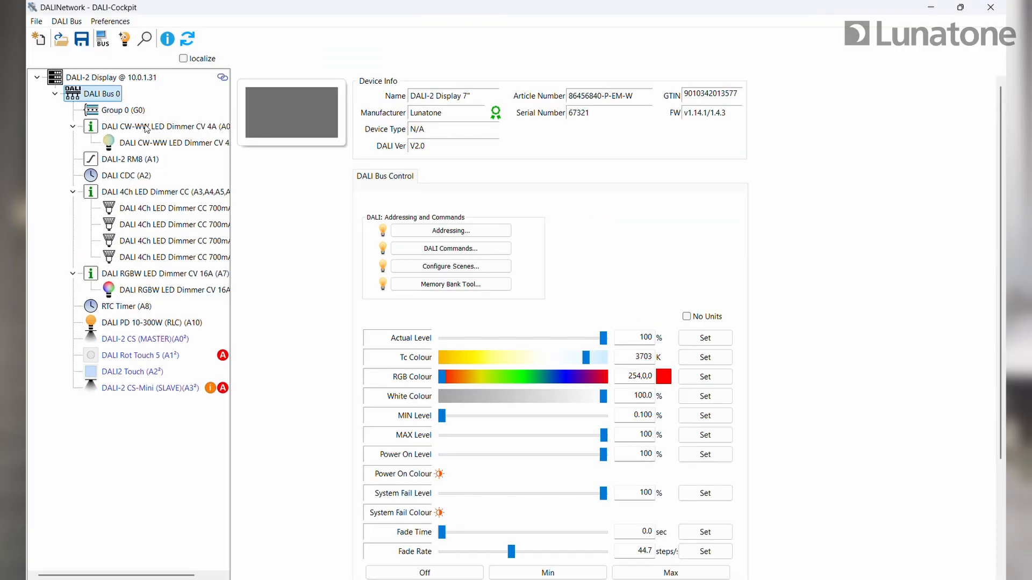
Step: Assign the CW-WW dimmer (A0), the first 4Ch dimmer channel (A3) and the RGBW dimmer (A7) to Group 0
{"action": "left_click_drag", "start_coordinate": [197, 140], "coordinate": [105, 115]}
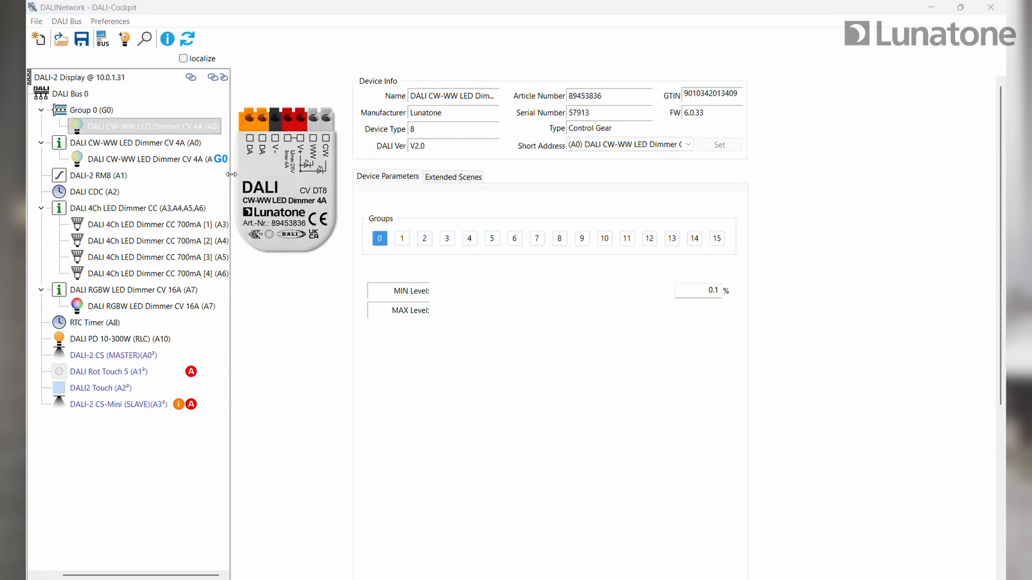
{"action": "left_click_drag", "start_coordinate": [175, 231], "coordinate": [90, 113]}
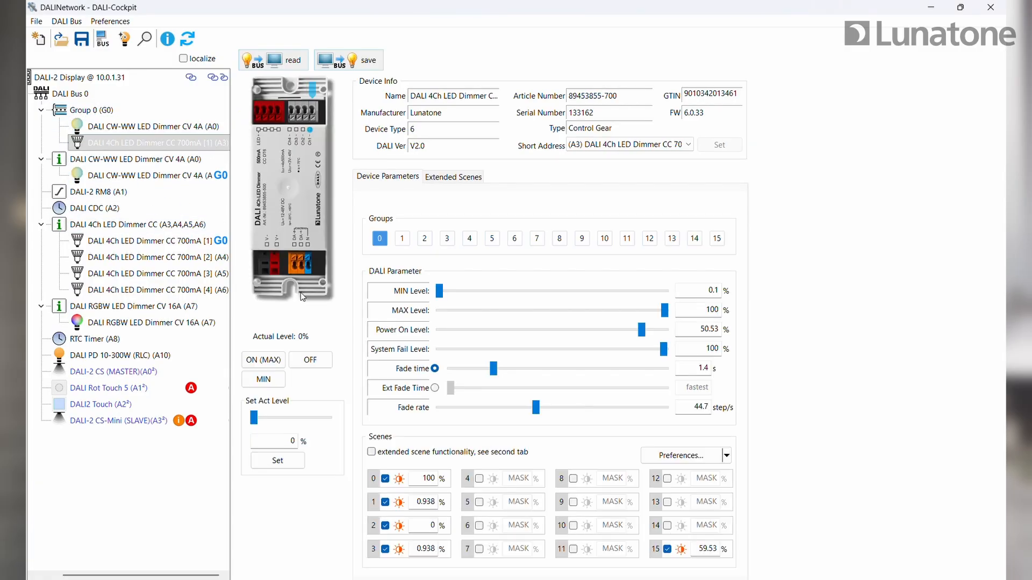
{"action": "left_click_drag", "start_coordinate": [153, 323], "coordinate": [134, 128]}
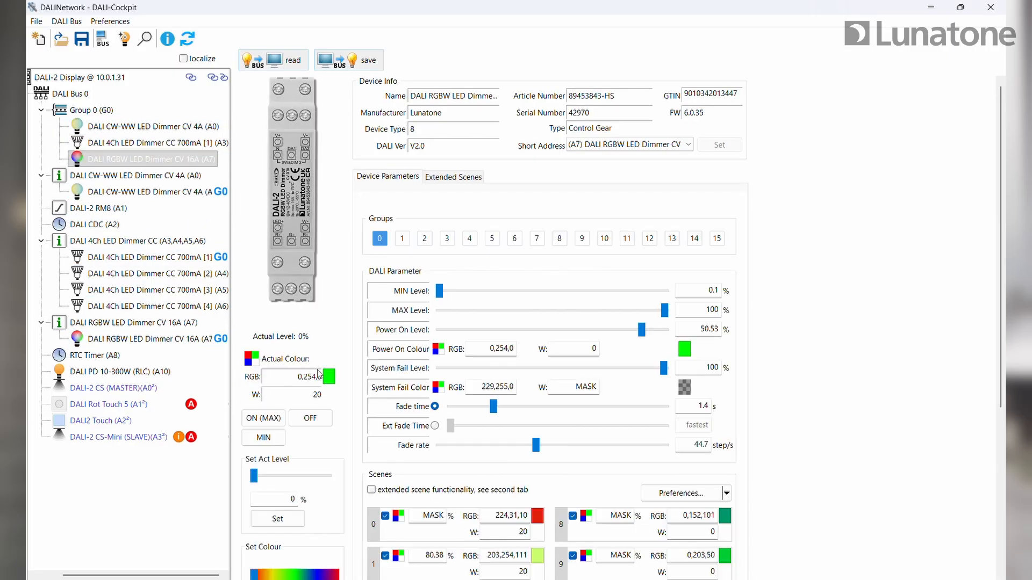
Step: Rename Group 0 as Spots
{"action": "left_click", "coordinate": [102, 111]}
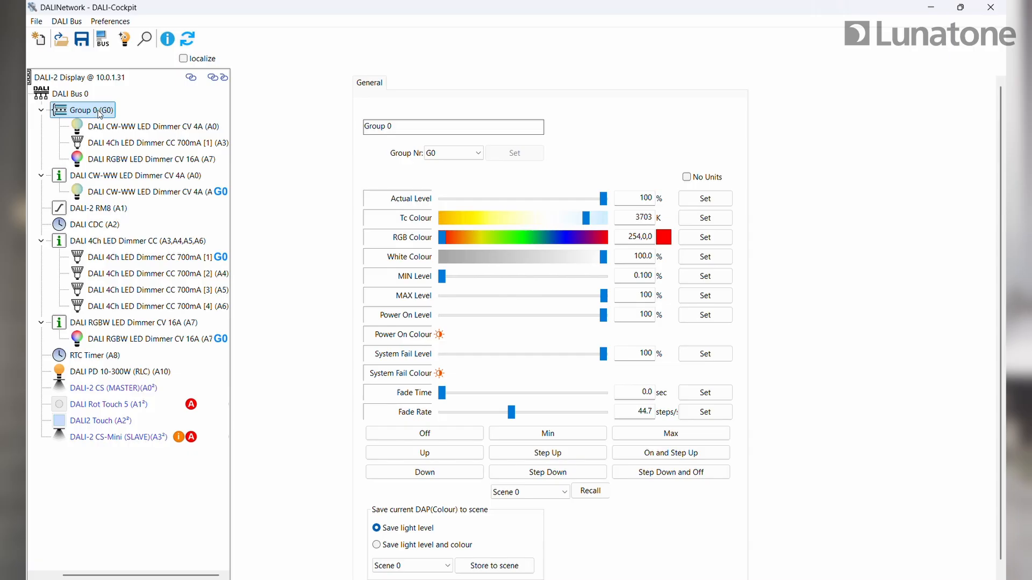
{"action": "left_click_drag", "start_coordinate": [415, 128], "coordinate": [349, 127]}
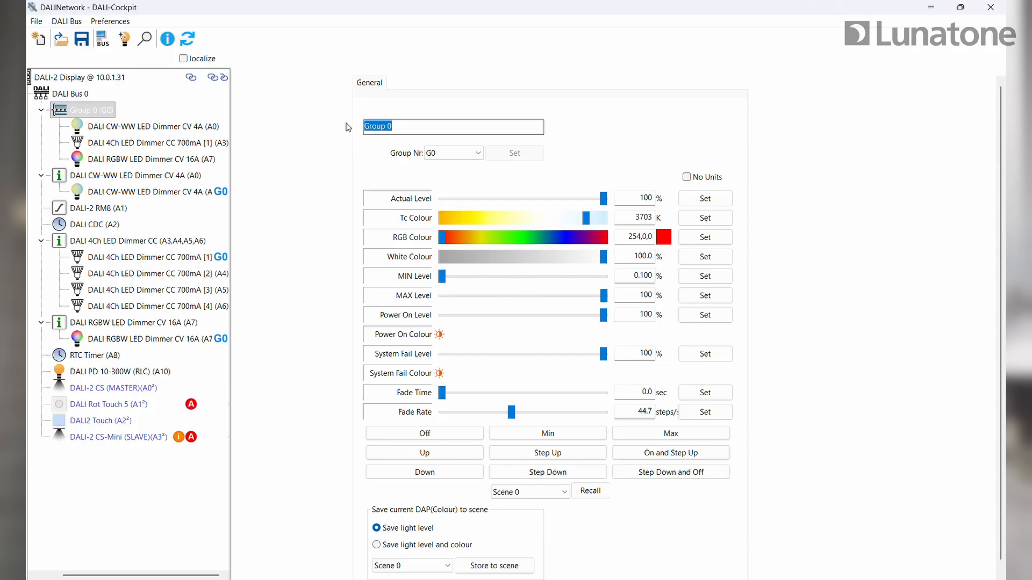
{"action": "type", "text": "Spots"}
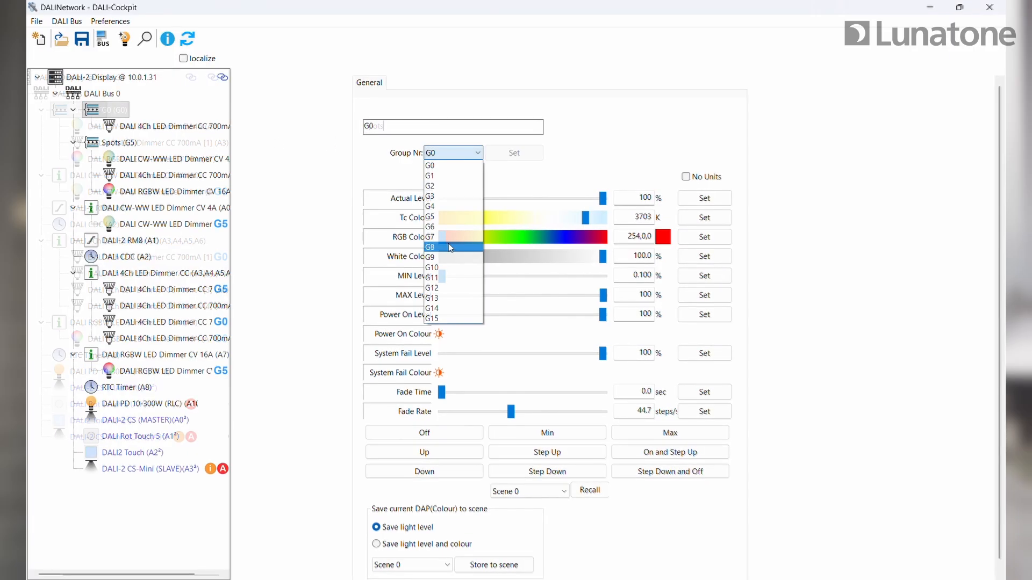
Step: Change group G0's number to G5 and agree to add its device to the existing Spots group
{"action": "left_click", "coordinate": [451, 217]}
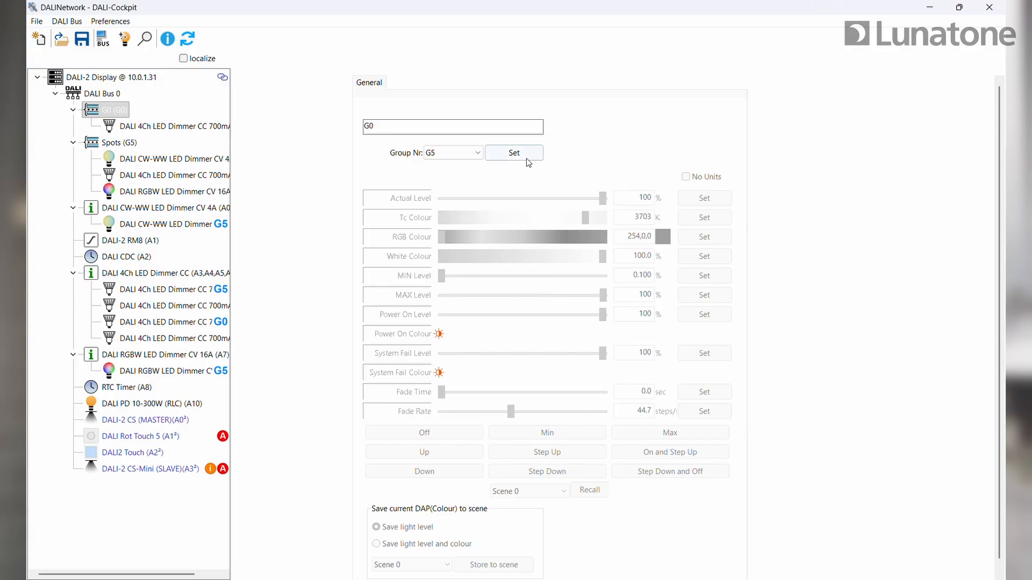
{"action": "left_click", "coordinate": [528, 161]}
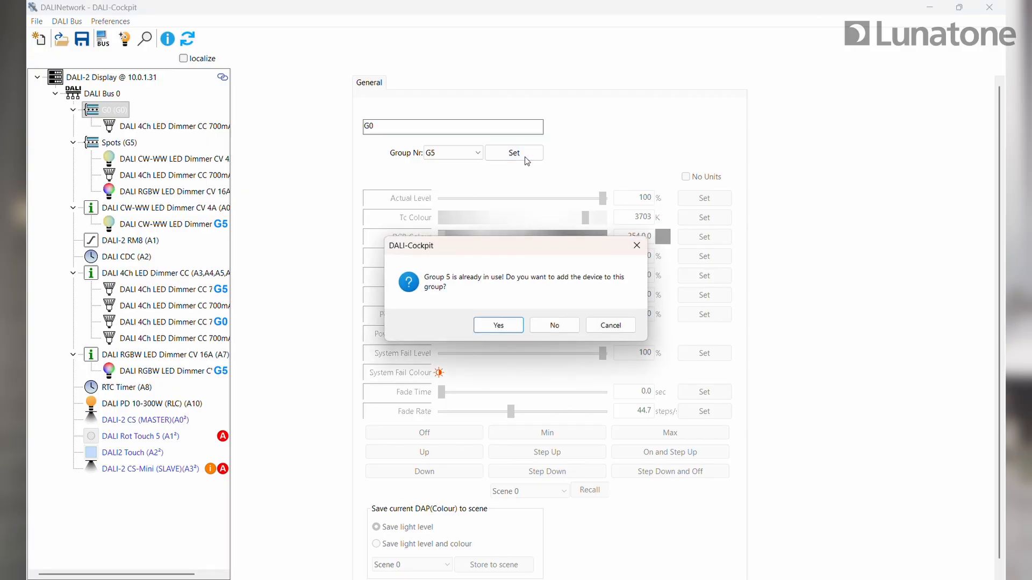
{"action": "left_click", "coordinate": [499, 327]}
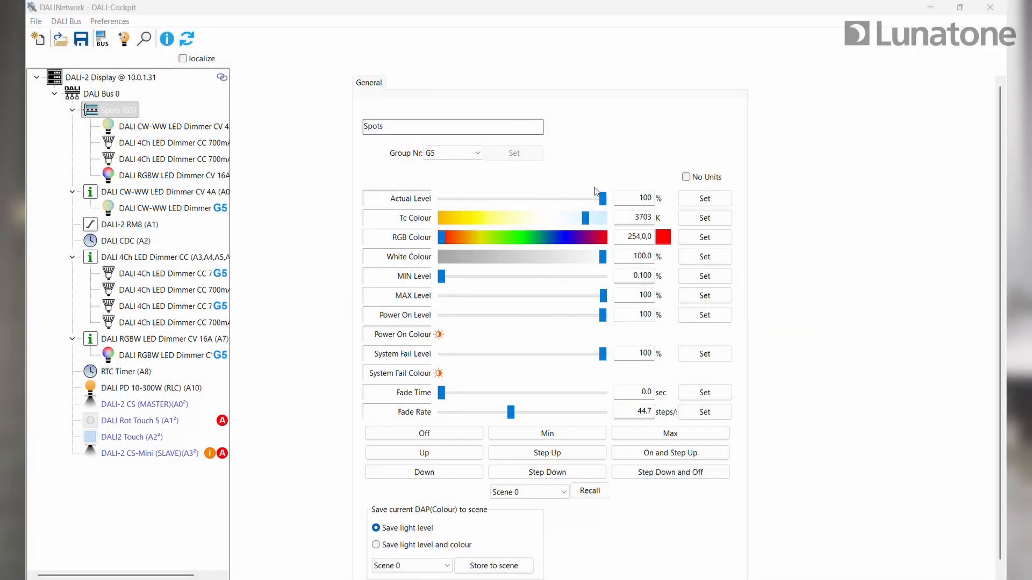
Step: Set the Spots group's actual level to about 68.23 %, its Tc colour to about 6024 K and its white colour to 0 %
{"action": "left_click_drag", "start_coordinate": [602, 199], "coordinate": [598, 227]}
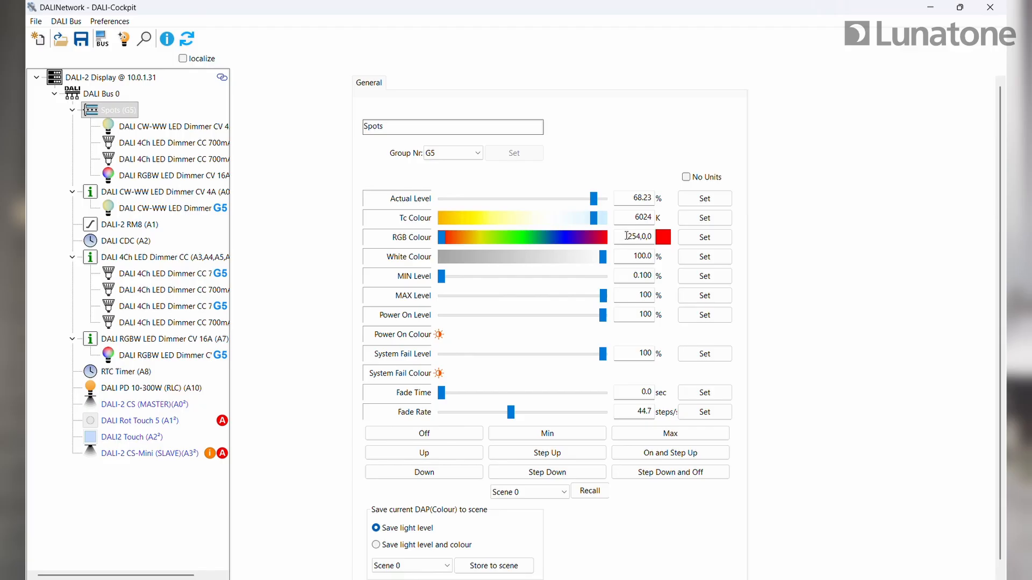
{"action": "left_click_drag", "start_coordinate": [604, 260], "coordinate": [596, 259]}
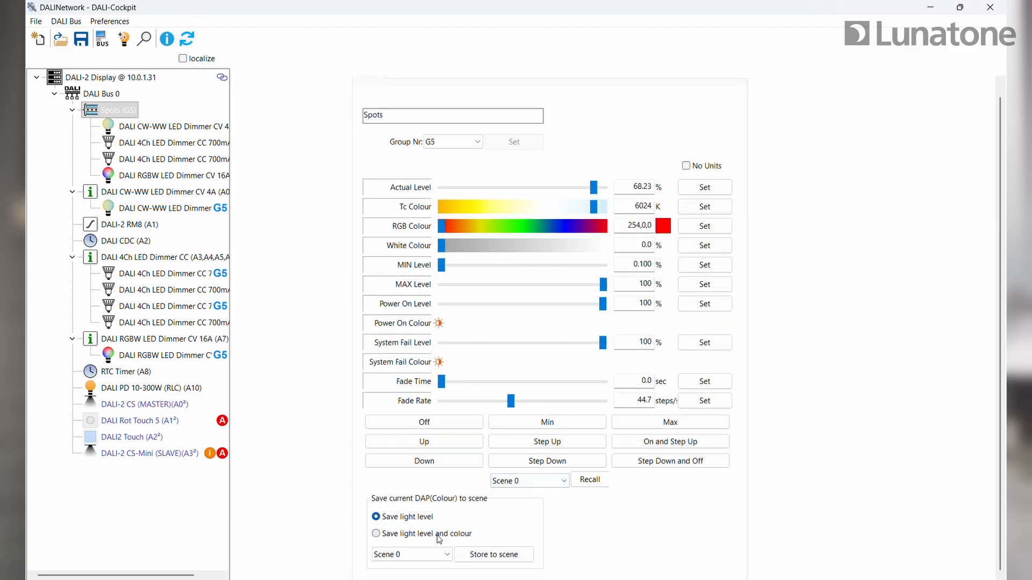
Step: Choose to save the Spots group's light level and colour, with Scene 12 as the target scene
{"action": "left_click", "coordinate": [438, 537]}
{"action": "left_click", "coordinate": [436, 552]}
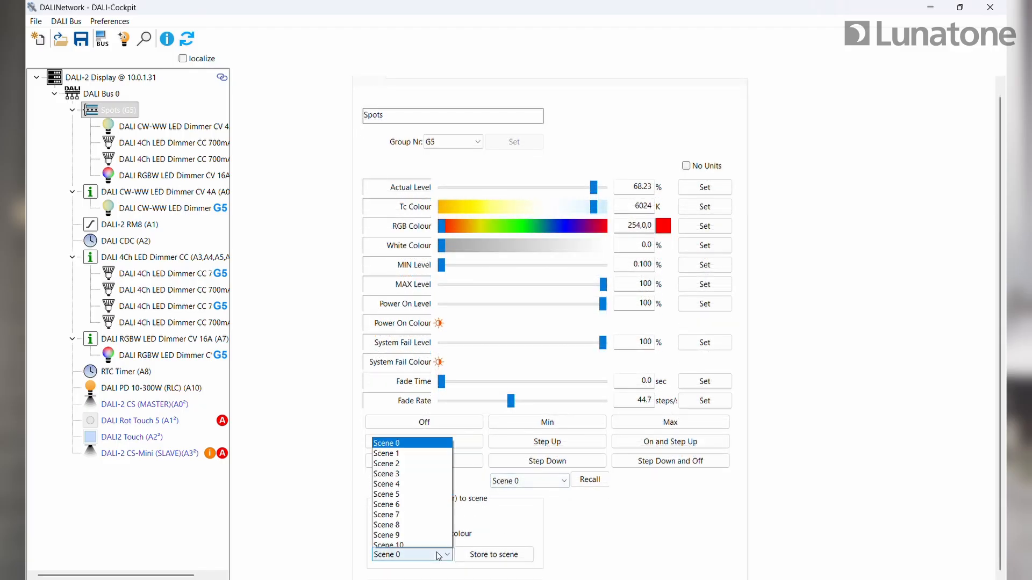
{"action": "left_click", "coordinate": [407, 511]}
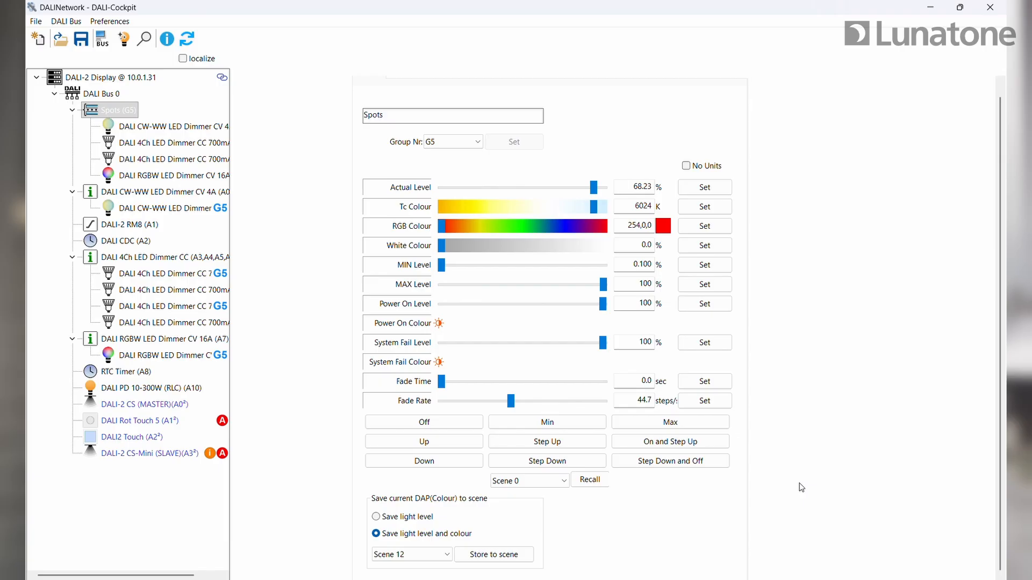
Step: For DALI Bus 0, set Tc colour to 8000 K and RGB to 46,246,6, and choose saving light level and colour to Scene 0
{"action": "left_click", "coordinate": [111, 93]}
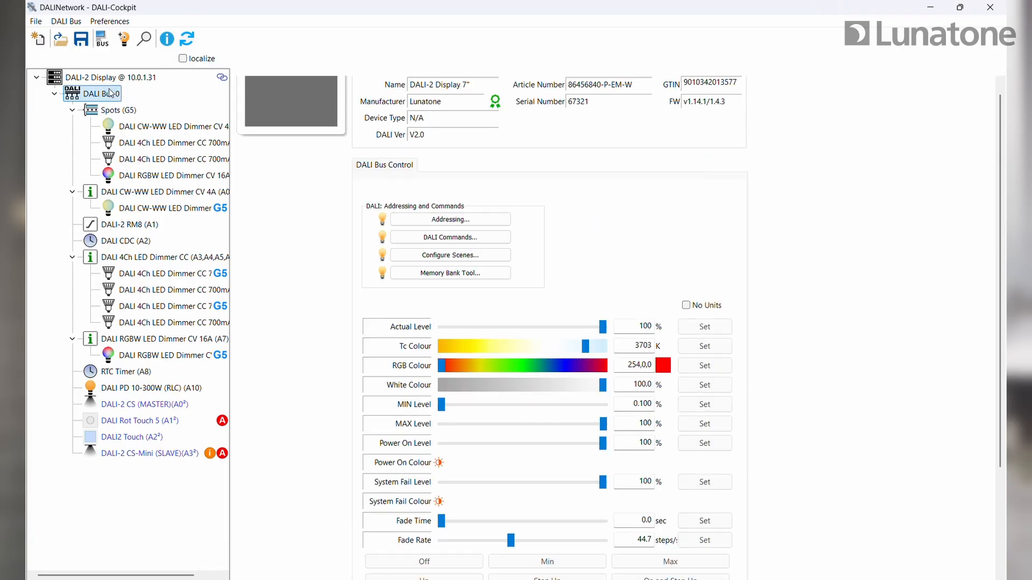
{"action": "scroll", "coordinate": [845, 271], "scroll_direction": "down", "scroll_amount": 5}
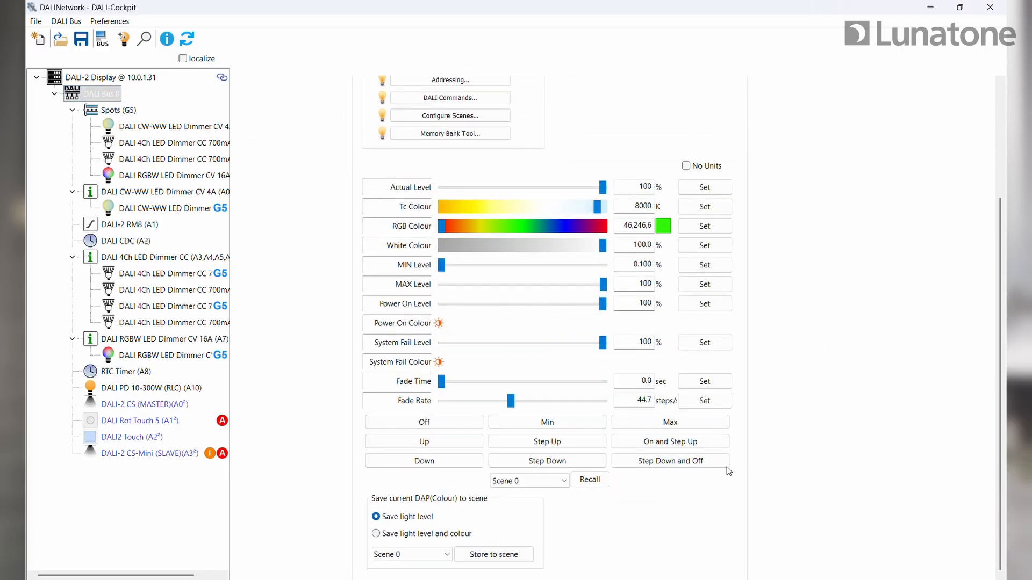
{"action": "left_click", "coordinate": [452, 534]}
{"action": "left_click", "coordinate": [450, 555]}
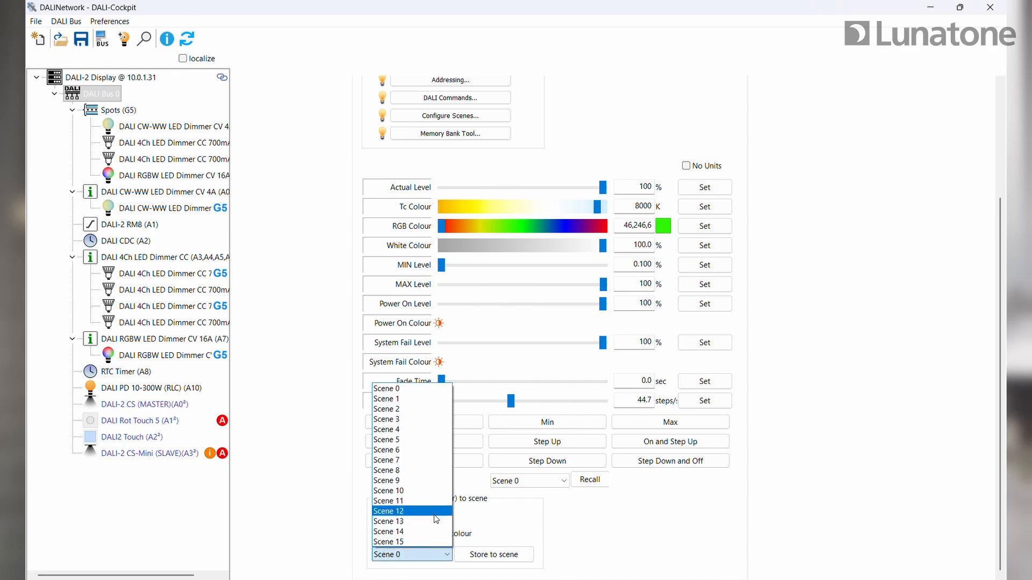
{"action": "left_click", "coordinate": [446, 557]}
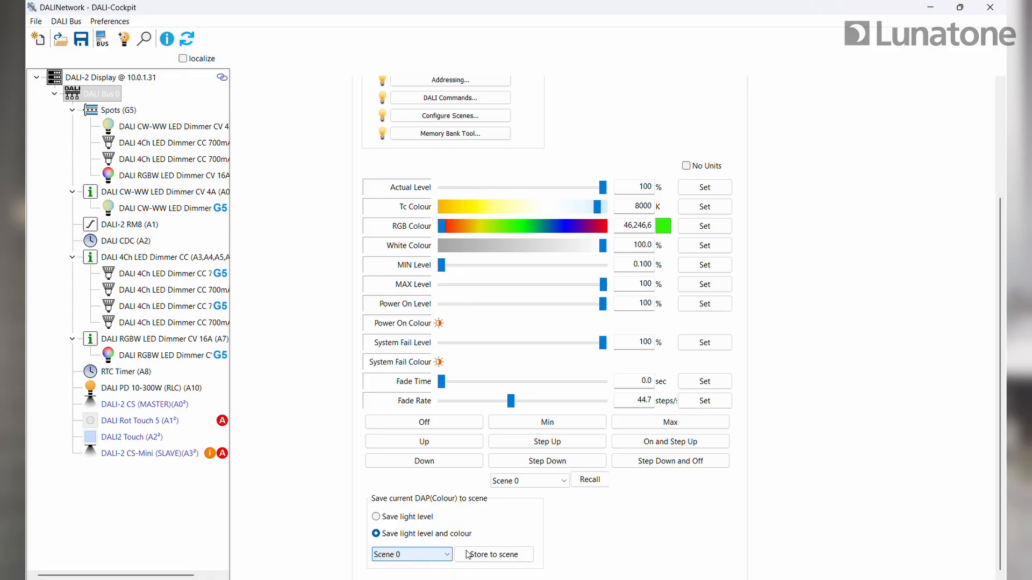
Step: Open the bus's scenes configuration and give Scene 0 a magenta colour and Scene 6 a green with R 38, G 240, B 11
{"action": "scroll", "coordinate": [818, 476], "scroll_direction": "up", "scroll_amount": 3}
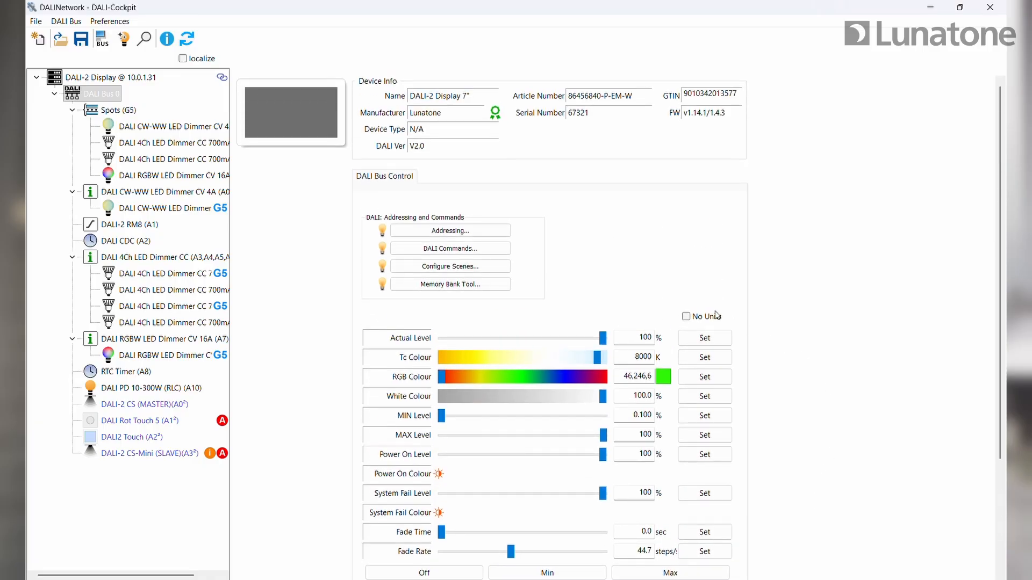
{"action": "left_click", "coordinate": [477, 267]}
{"action": "left_click_drag", "start_coordinate": [510, 70], "coordinate": [667, 76]}
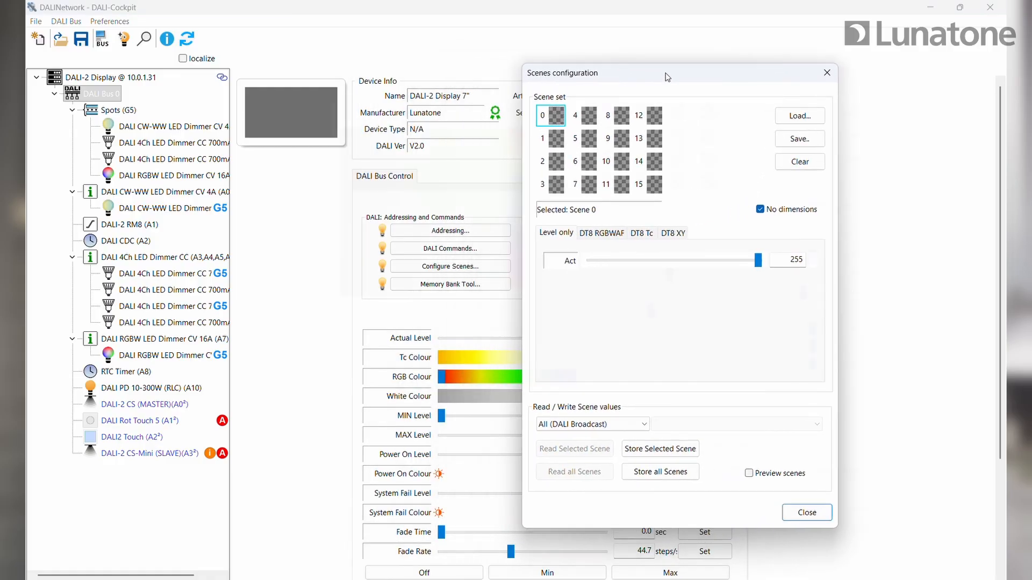
{"action": "left_click_drag", "start_coordinate": [667, 77], "coordinate": [721, 73]}
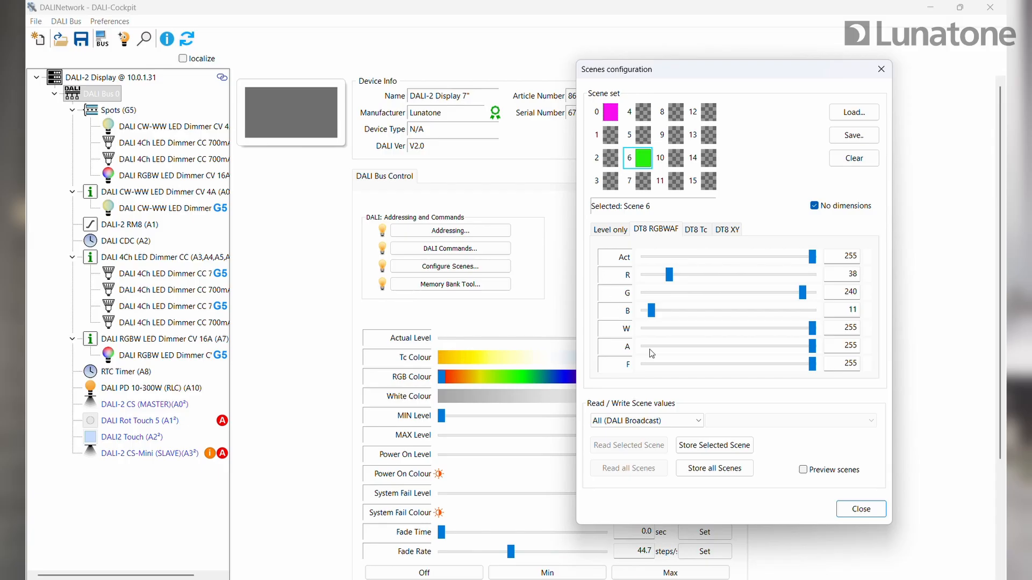
Step: Switch the target for reading and writing scene values from DALI broadcast to a single group
{"action": "left_click", "coordinate": [678, 422]}
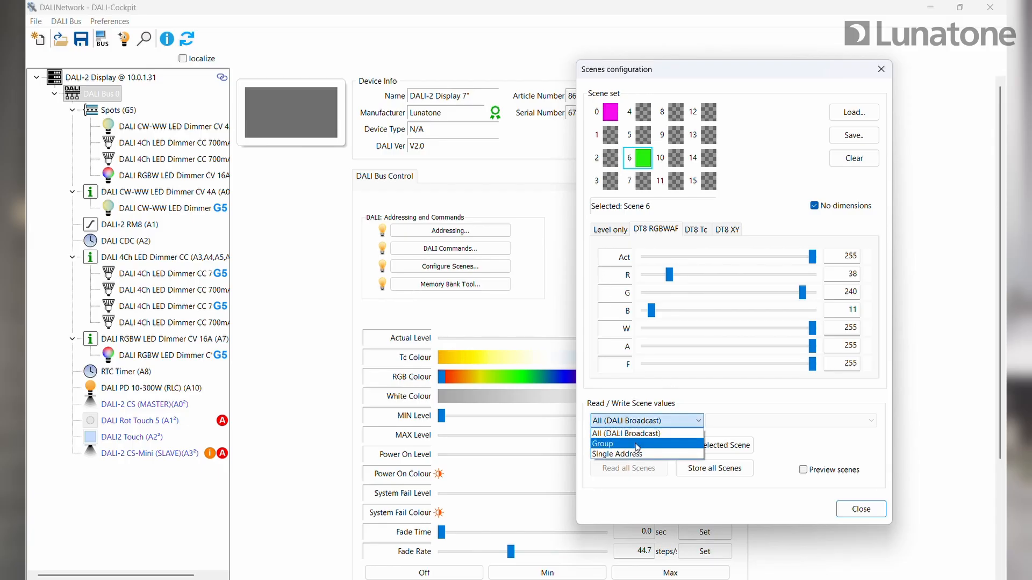
{"action": "left_click", "coordinate": [679, 433]}
{"action": "left_click", "coordinate": [766, 420]}
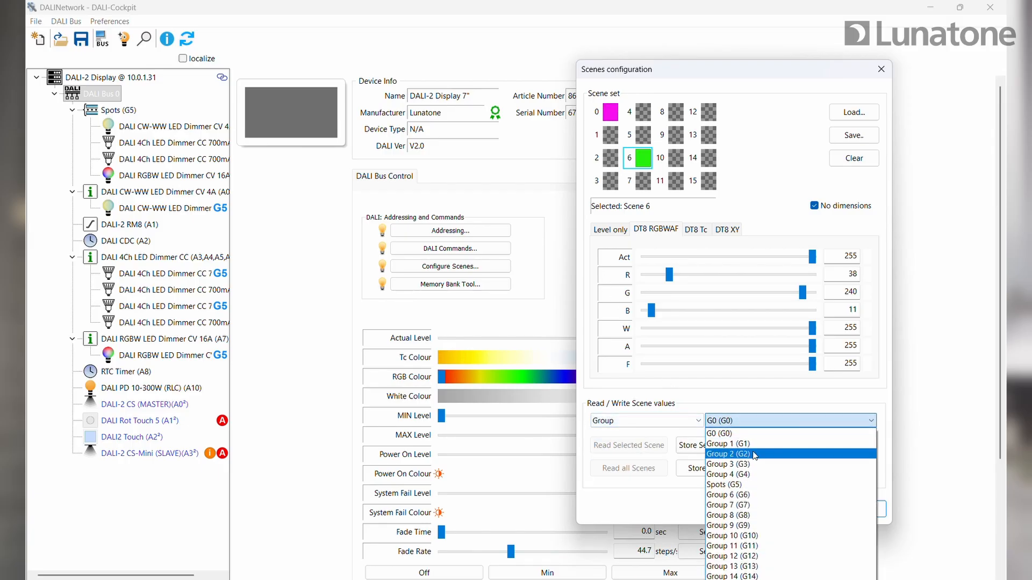
{"action": "left_click", "coordinate": [740, 505]}
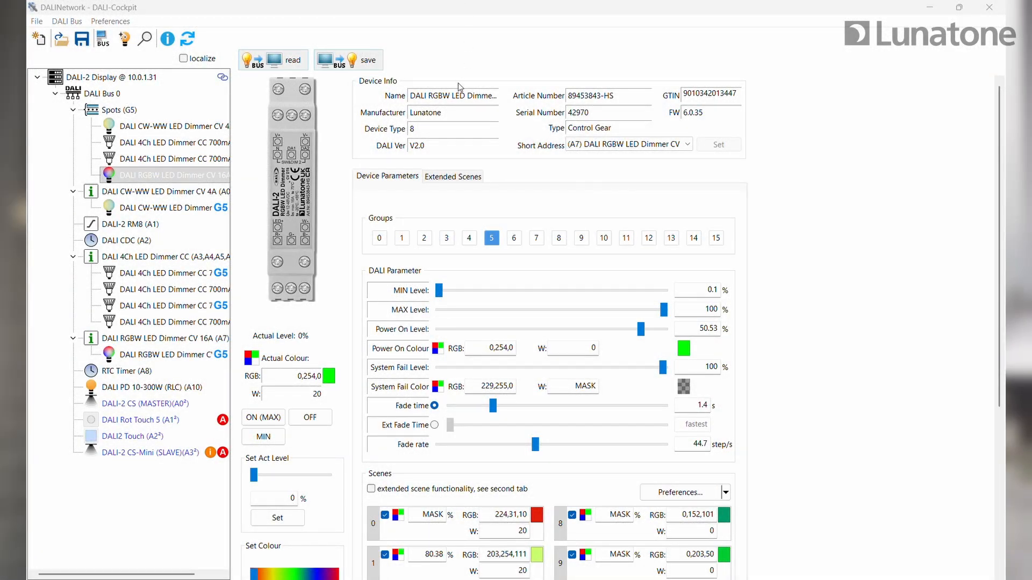
Step: Export the device settings of the RGBW LED dimmer in the Spots group to First settings export.xds
{"action": "right_click", "coordinate": [212, 178]}
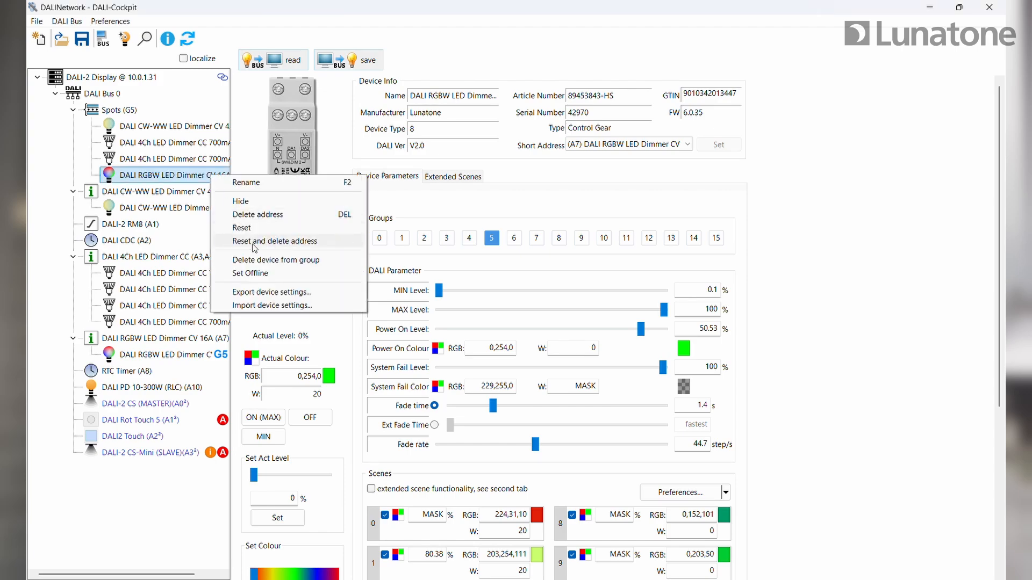
{"action": "left_click", "coordinate": [303, 293]}
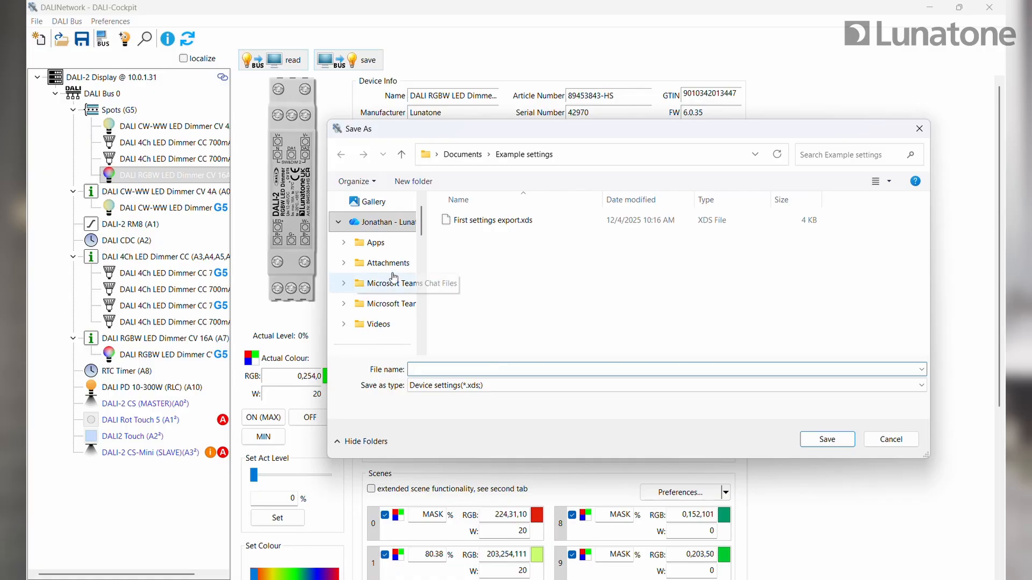
{"action": "double_click", "coordinate": [449, 221]}
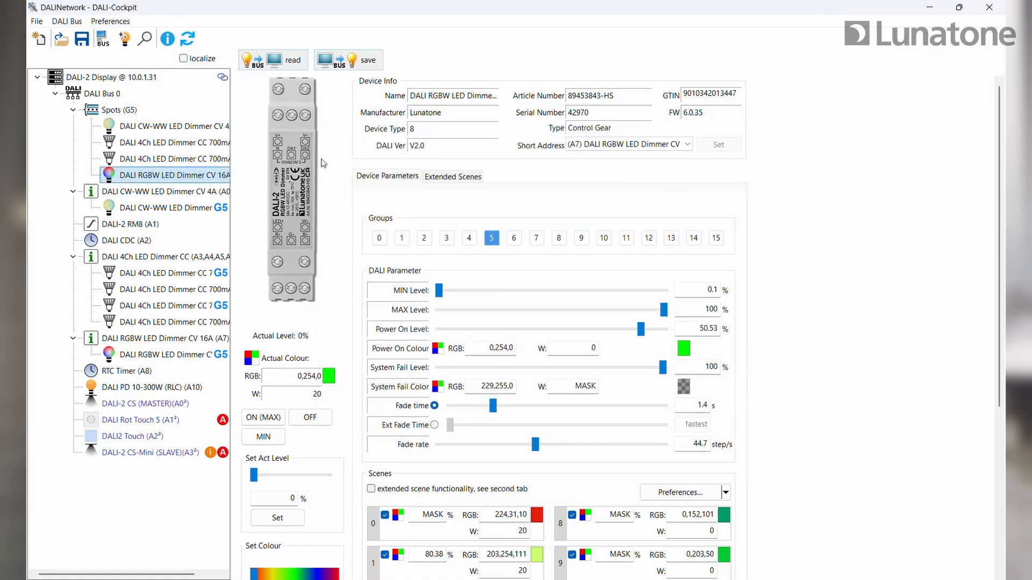
Step: Import First settings export.xds into the RGBW LED dimmer in the Spots group, including all offered values except Groups
{"action": "right_click", "coordinate": [207, 173]}
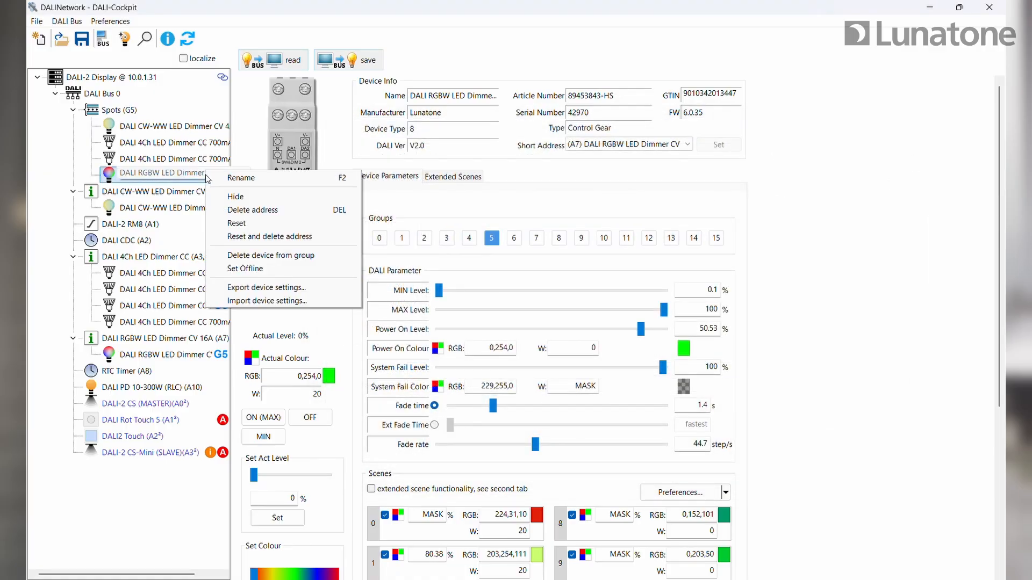
{"action": "left_click", "coordinate": [276, 305]}
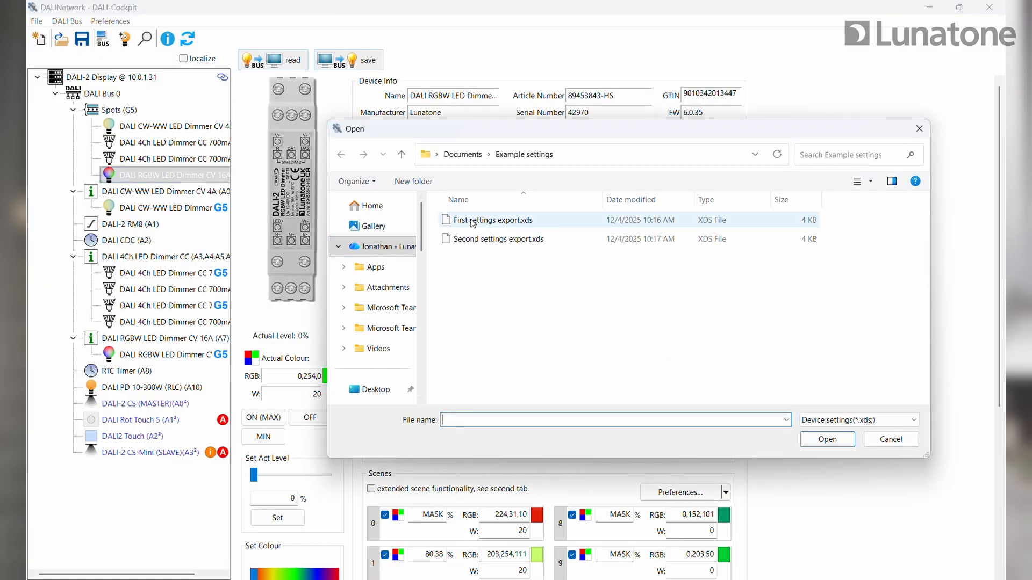
{"action": "left_click", "coordinate": [446, 222]}
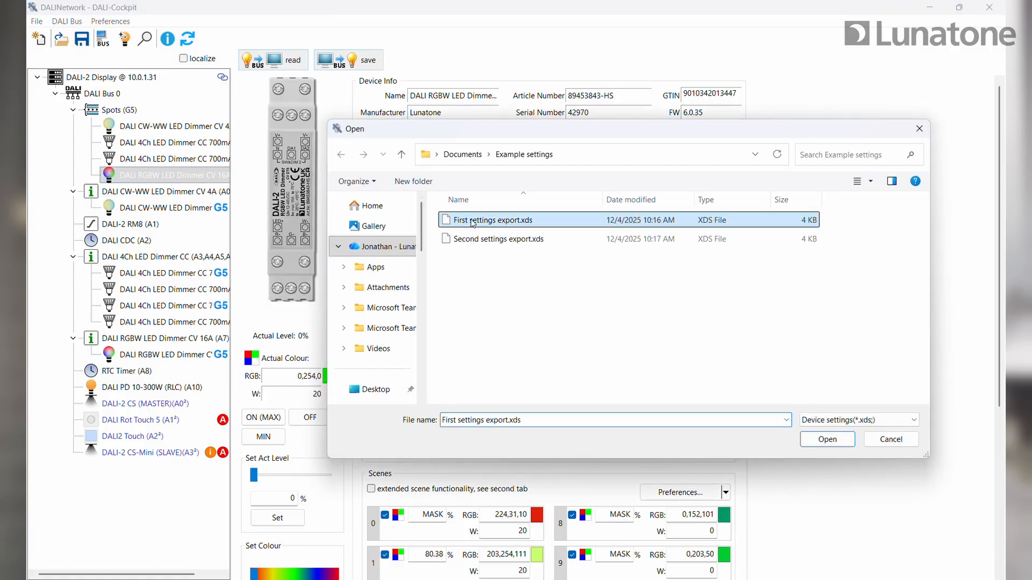
{"action": "left_click", "coordinate": [825, 439]}
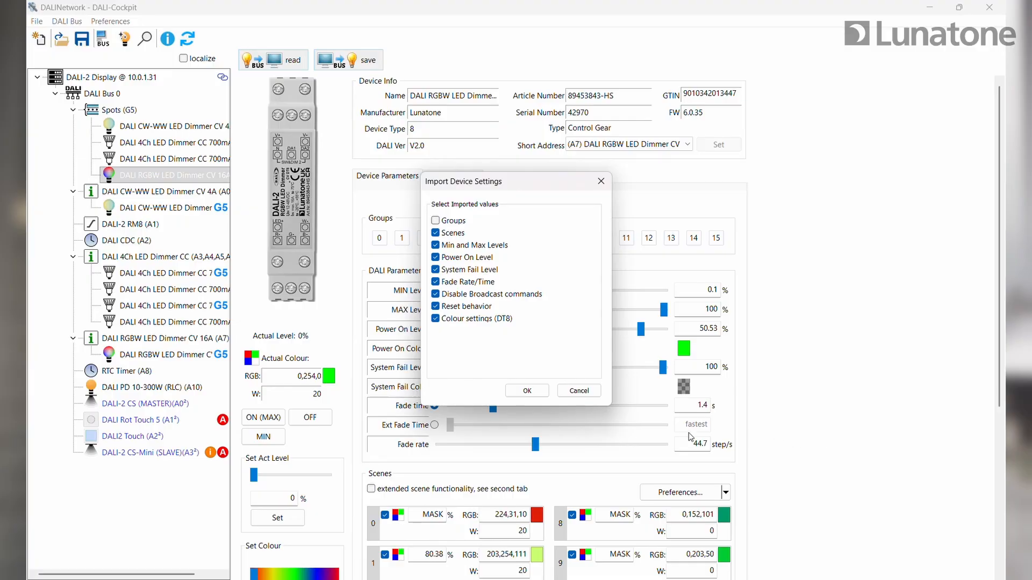
{"action": "left_click", "coordinate": [526, 391]}
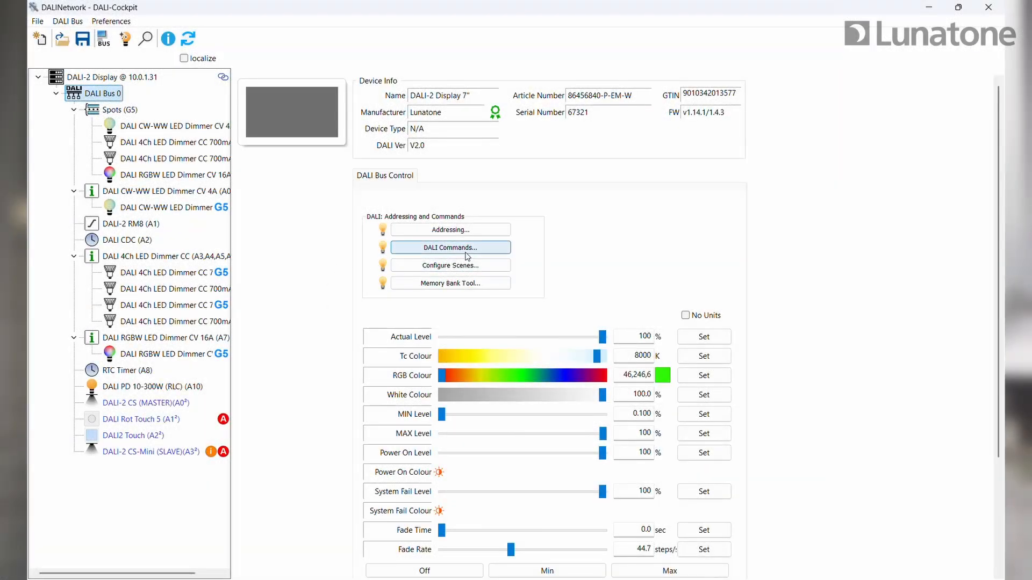
Step: Using DALI Bus 0's DALI commands, send QUERY STATUS to single address A0
{"action": "left_click", "coordinate": [466, 256]}
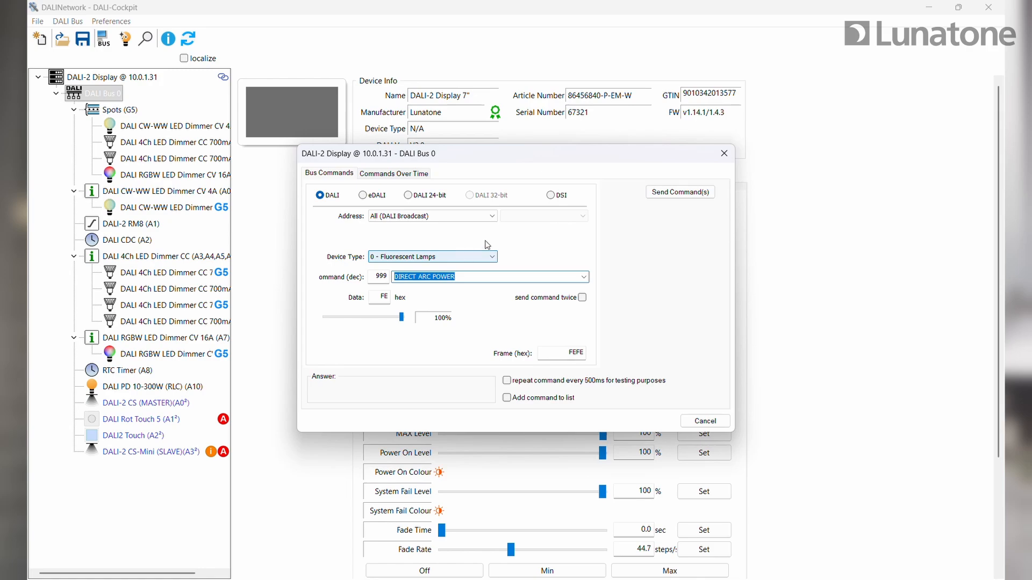
{"action": "left_click", "coordinate": [491, 218]}
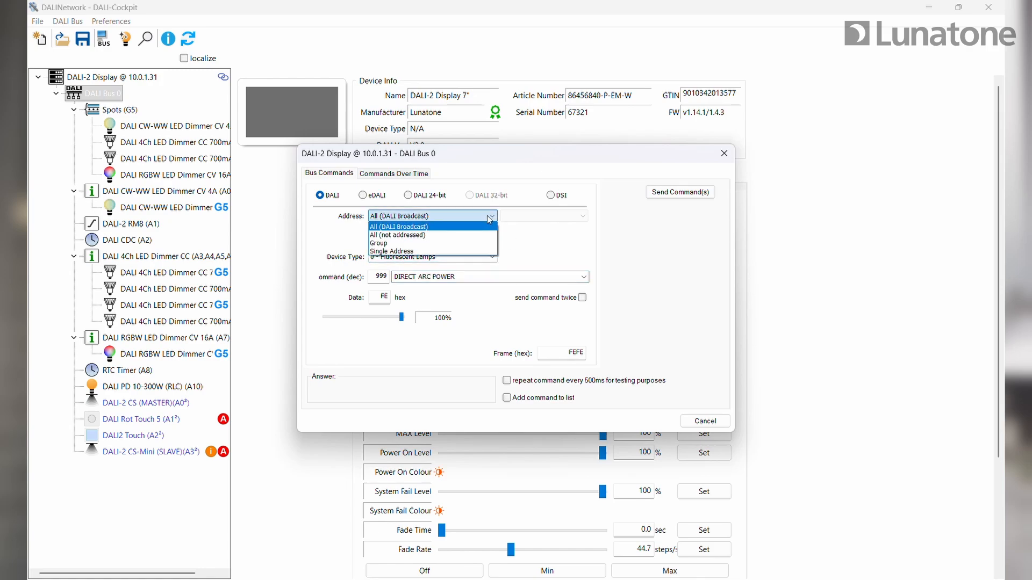
{"action": "left_click", "coordinate": [441, 251]}
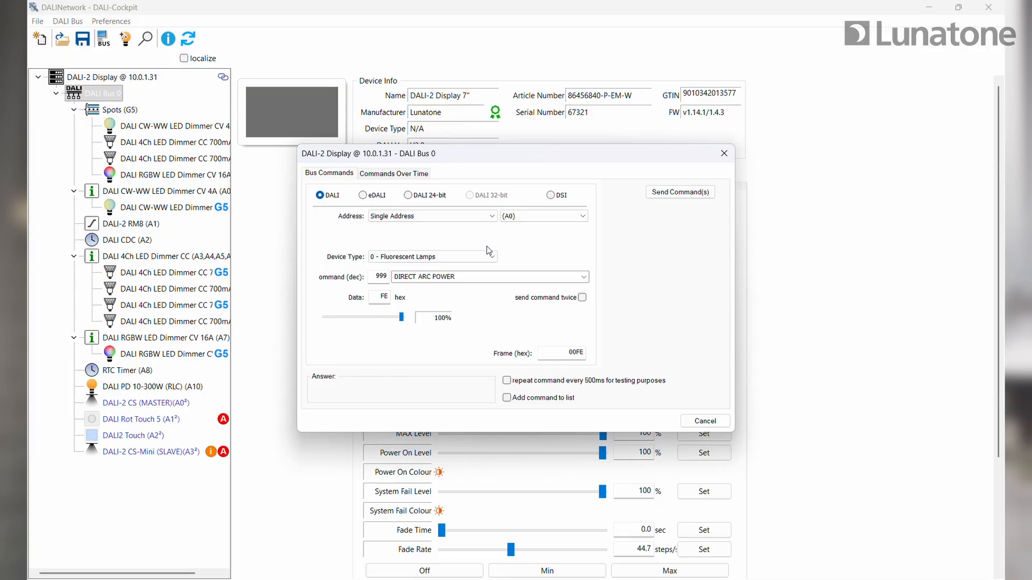
{"action": "left_click", "coordinate": [486, 277]}
{"action": "scroll", "coordinate": [525, 358], "scroll_direction": "down", "scroll_amount": 10}
{"action": "scroll", "coordinate": [524, 360], "scroll_direction": "down", "scroll_amount": 16}
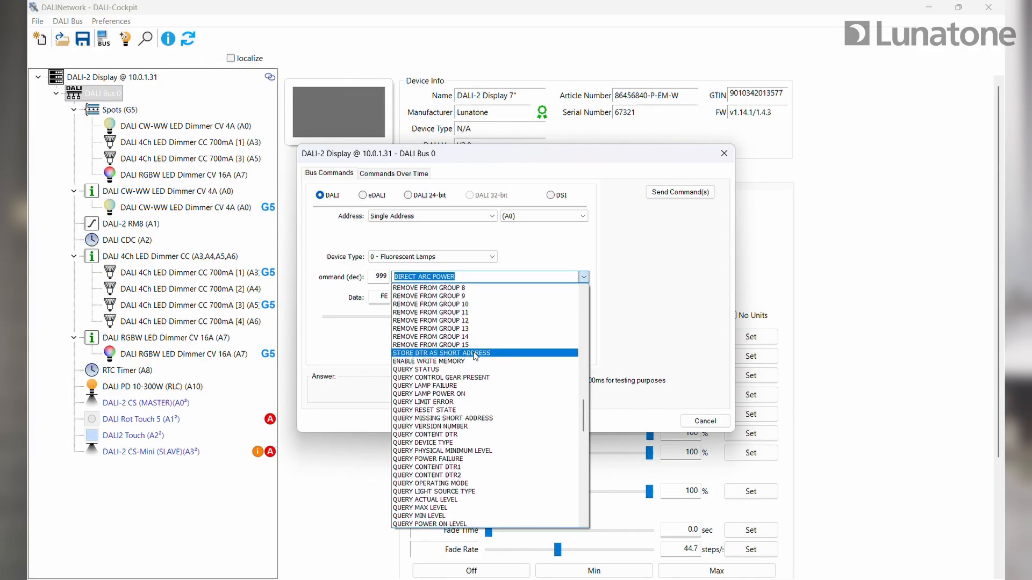
{"action": "left_click", "coordinate": [450, 369]}
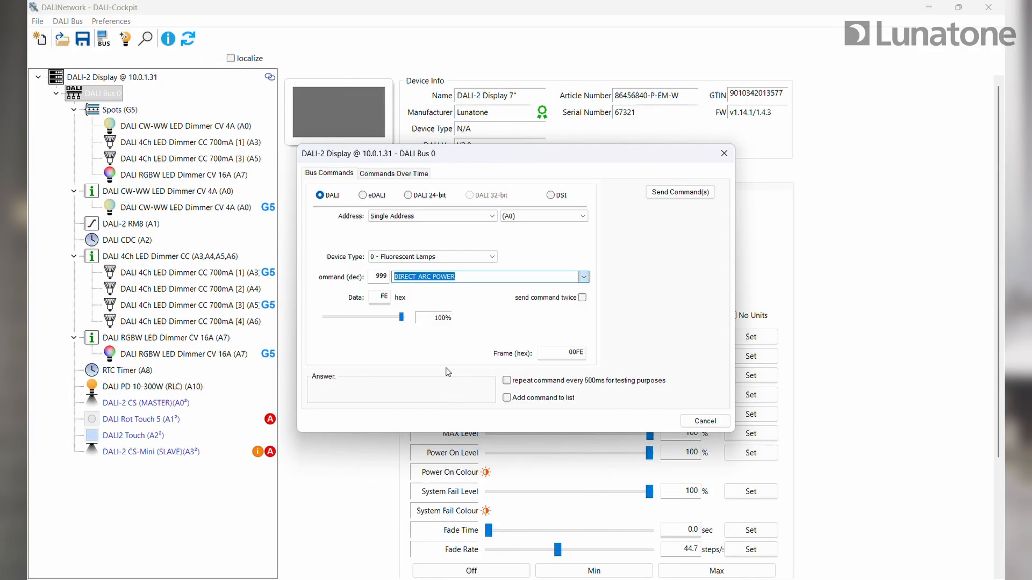
{"action": "left_click", "coordinate": [679, 196]}
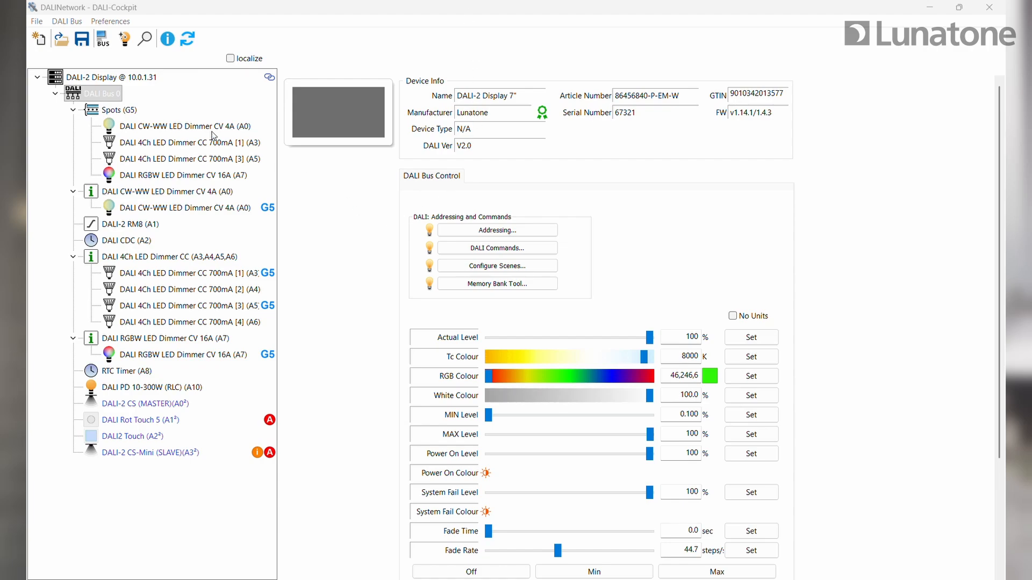
Step: Switch to DALI-Monitor from DALI Bus 0 and open its bus interface selection
{"action": "right_click", "coordinate": [113, 98]}
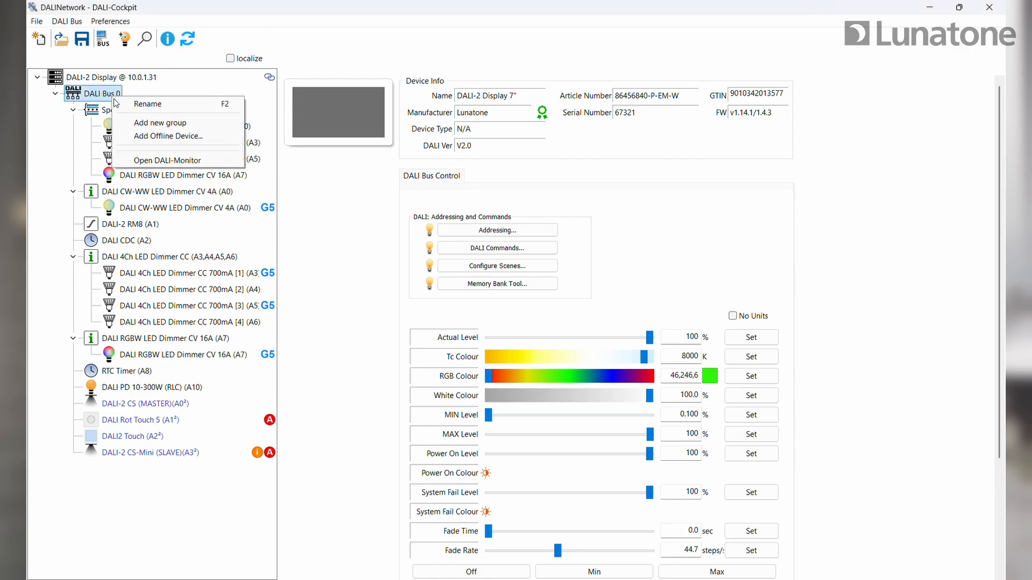
{"action": "left_click", "coordinate": [185, 161]}
{"action": "left_click", "coordinate": [418, 61]}
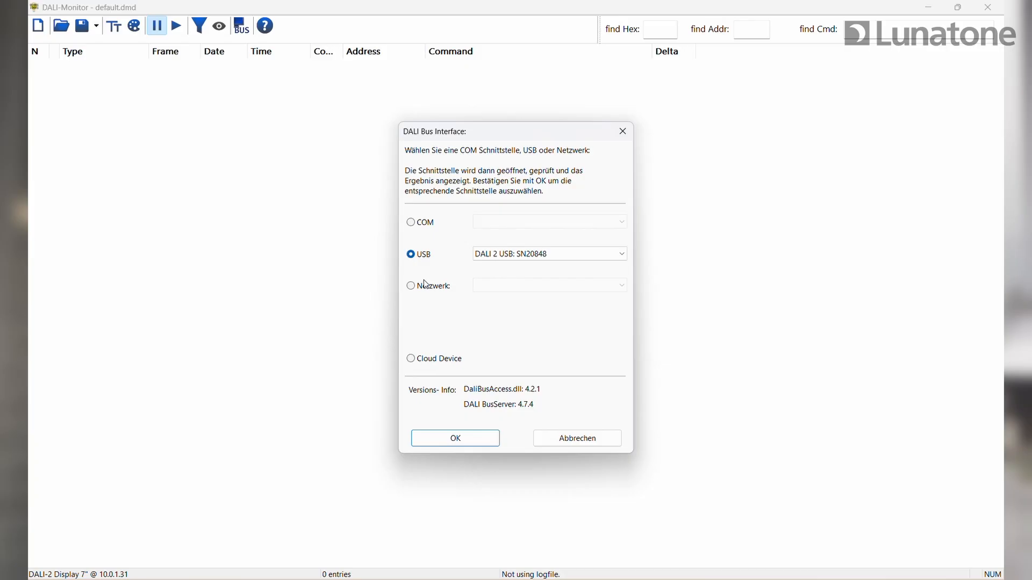
Step: Connect the monitor over the network as DALI-2 Display/DALI-2 IoT/DALI-2 WLAN, scanning for devices and choosing the DALI-2 Display at 10.0.1.31
{"action": "left_click", "coordinate": [426, 285]}
{"action": "left_click", "coordinate": [625, 289]}
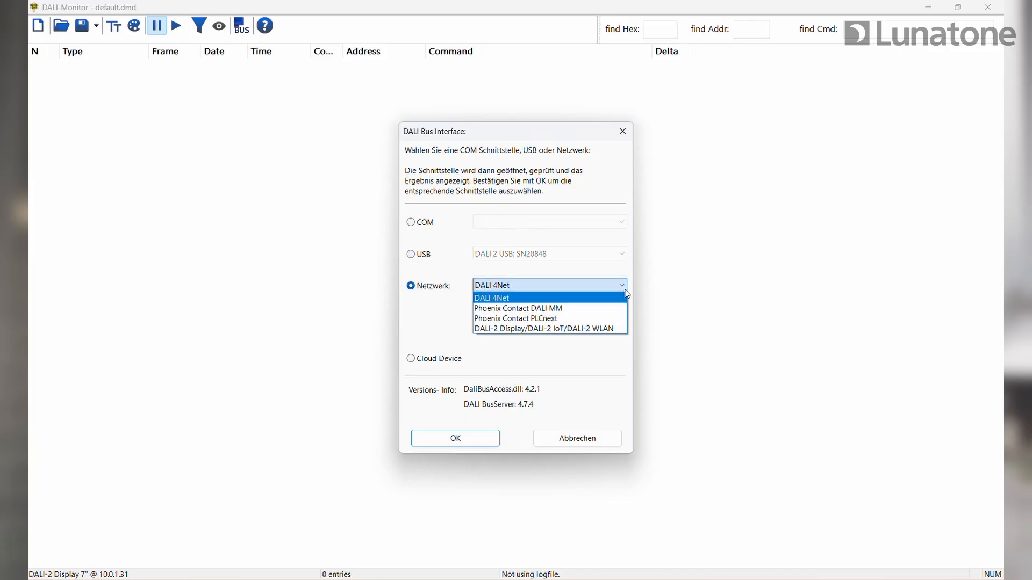
{"action": "left_click", "coordinate": [592, 329]}
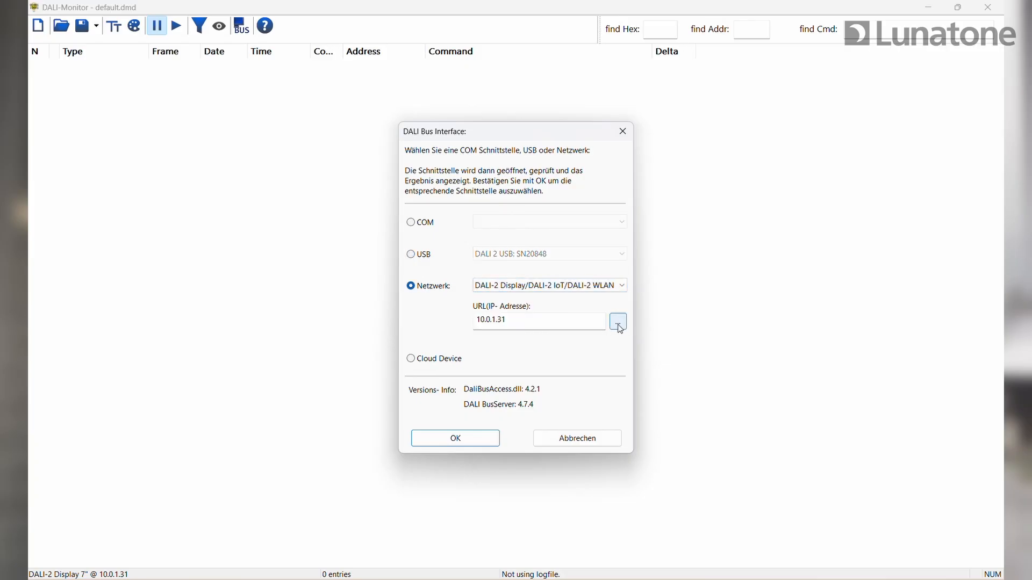
{"action": "left_click", "coordinate": [619, 323]}
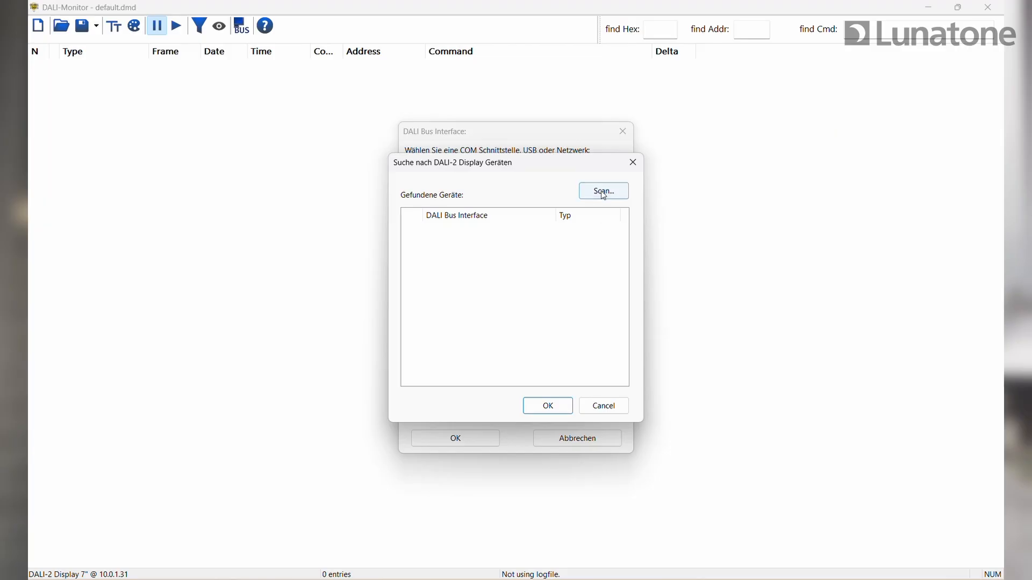
{"action": "left_click", "coordinate": [604, 193]}
{"action": "left_click", "coordinate": [516, 241]}
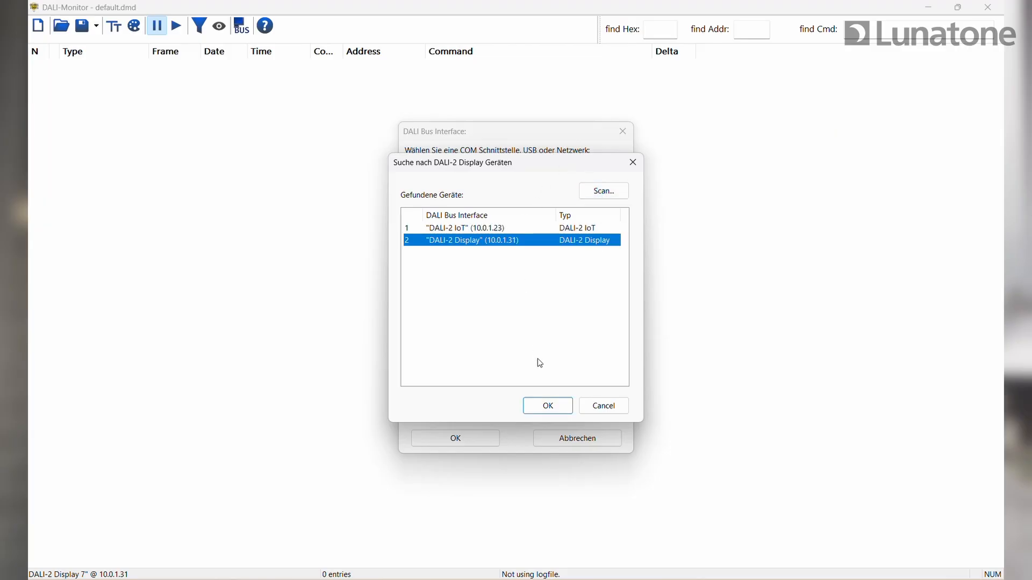
{"action": "left_click", "coordinate": [546, 406]}
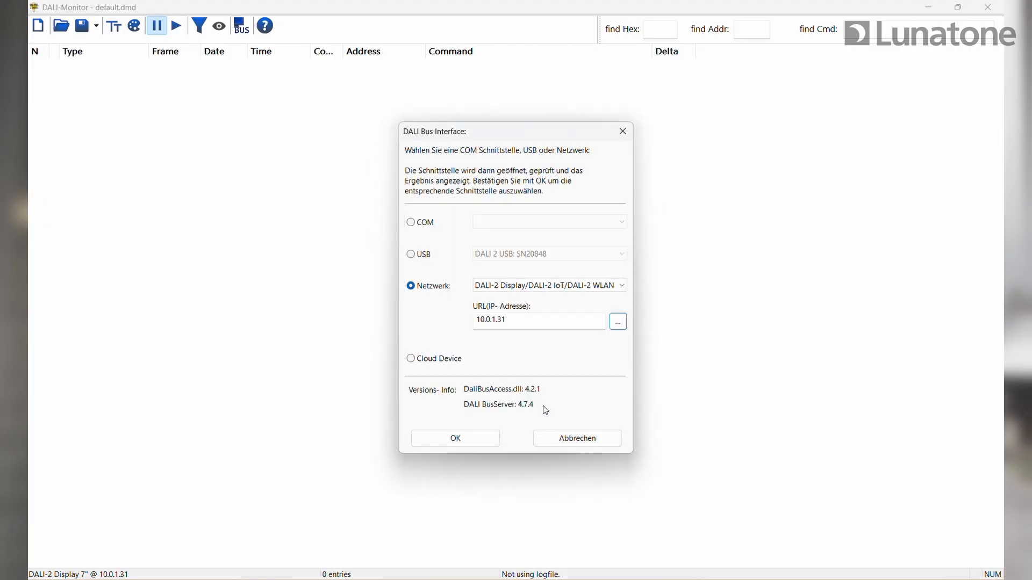
{"action": "left_click", "coordinate": [465, 444]}
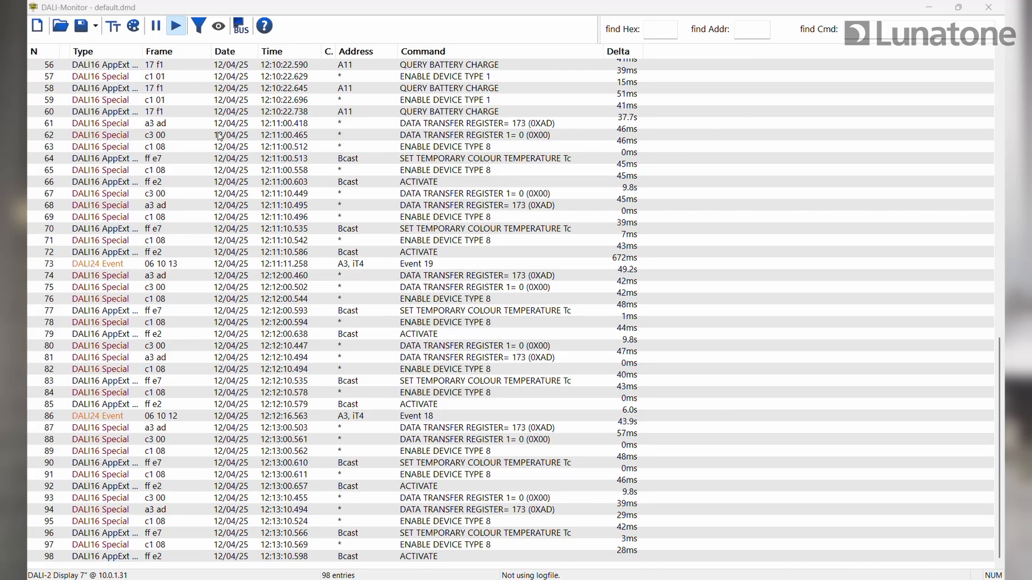
Step: Reset the monitor's columns to their default sizes
{"action": "right_click", "coordinate": [129, 53]}
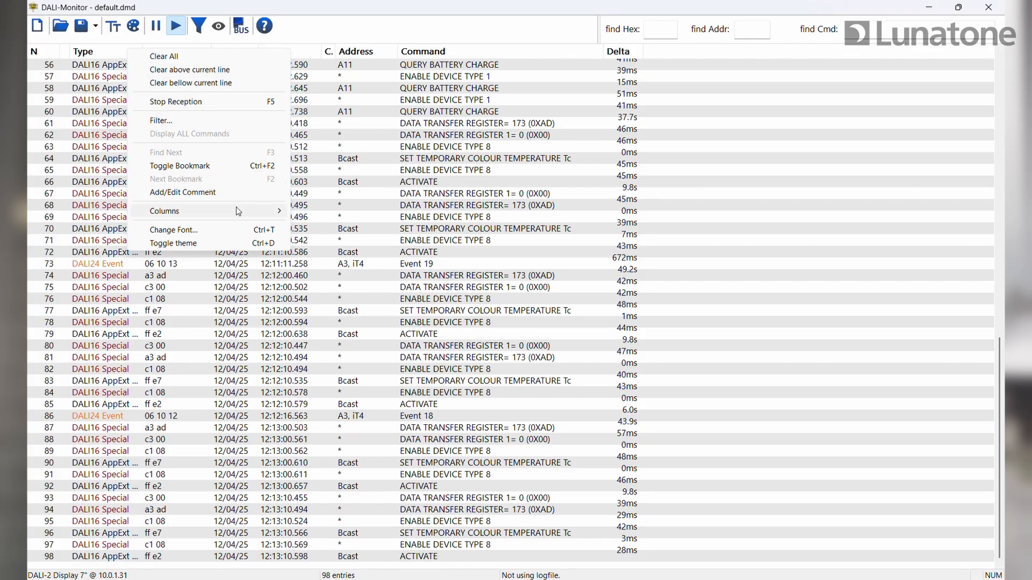
{"action": "mouse_move", "coordinate": [237, 209]}
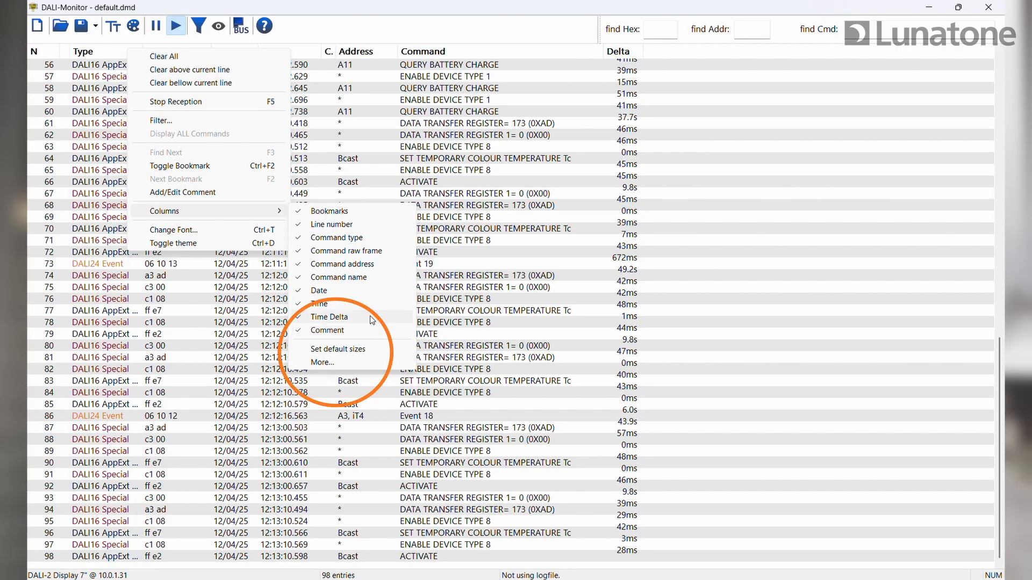
{"action": "left_click", "coordinate": [369, 349]}
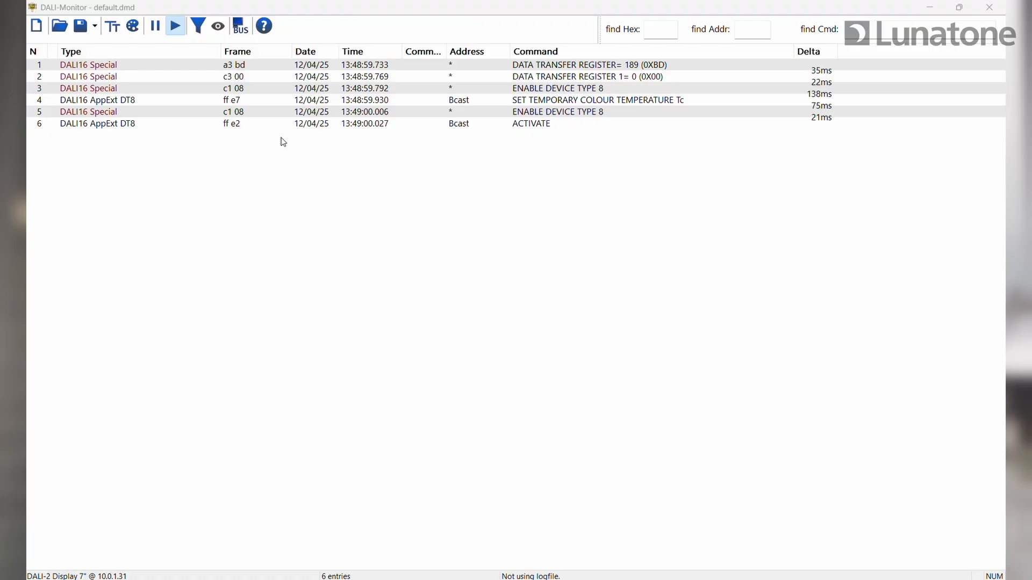
Step: Clear the recorded bus entries with a new log and auto-size the narrow column between N and Type
{"action": "left_click", "coordinate": [36, 25]}
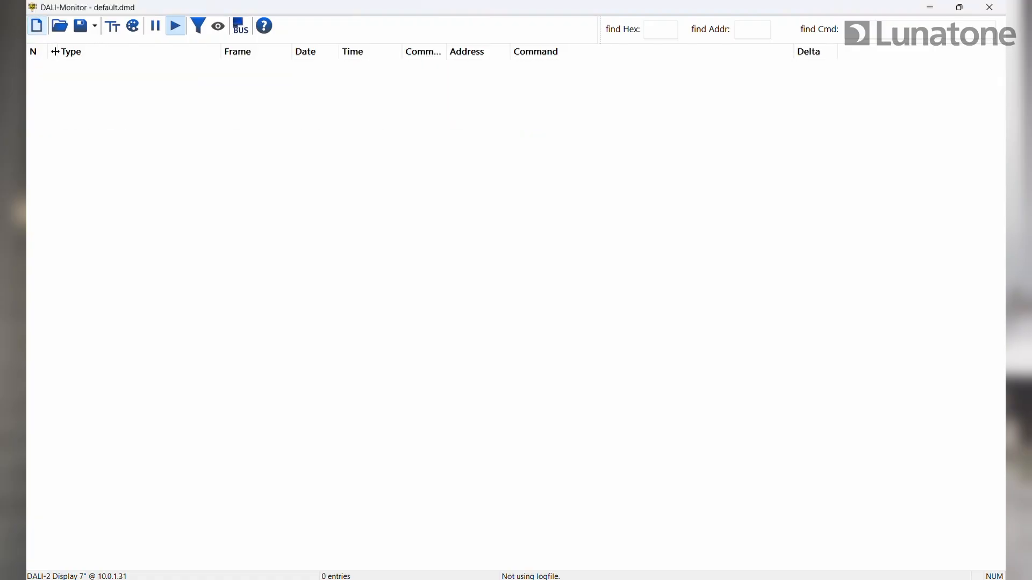
{"action": "double_click", "coordinate": [53, 51]}
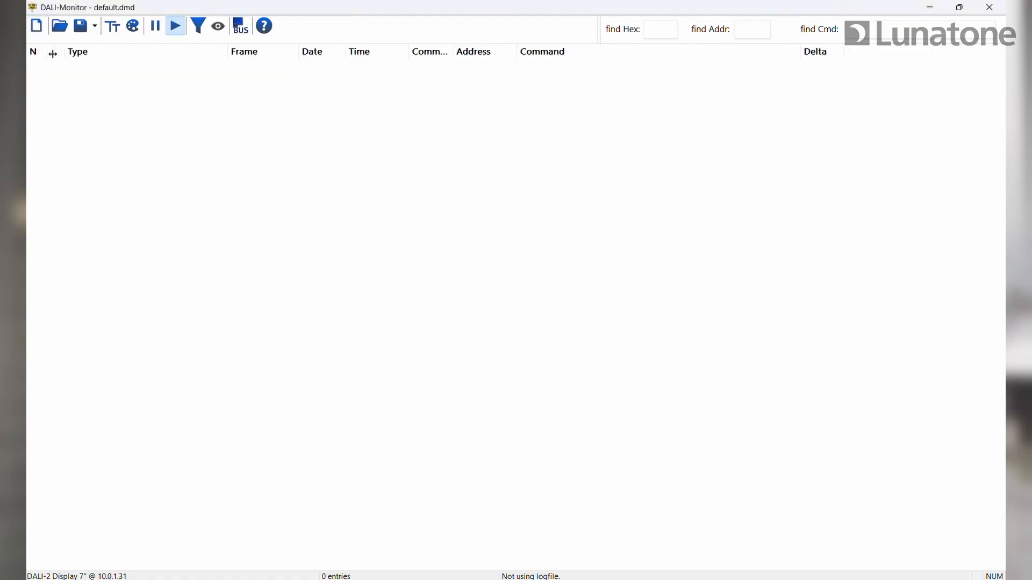